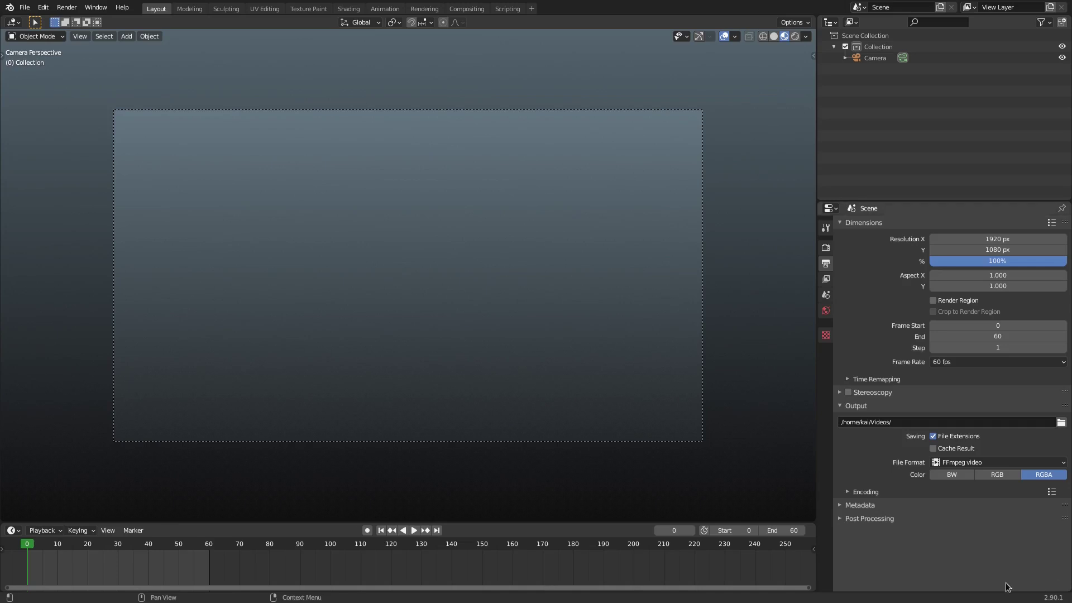
Leave the camera view and delete the existing camera from the scene.
middle_drag(401, 251, 365, 275)
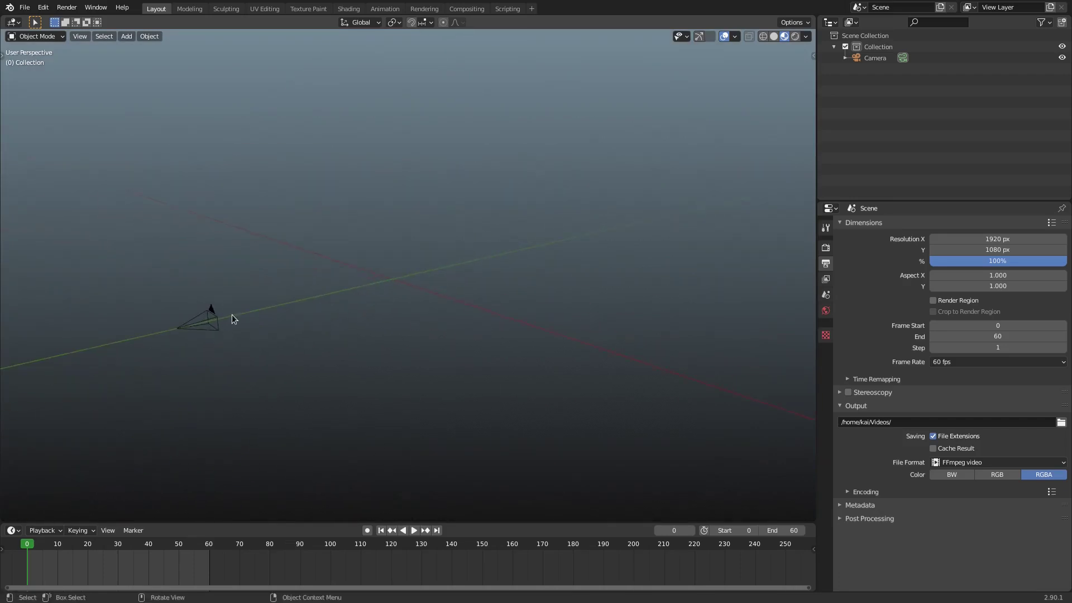
click(219, 316)
key(Delete)
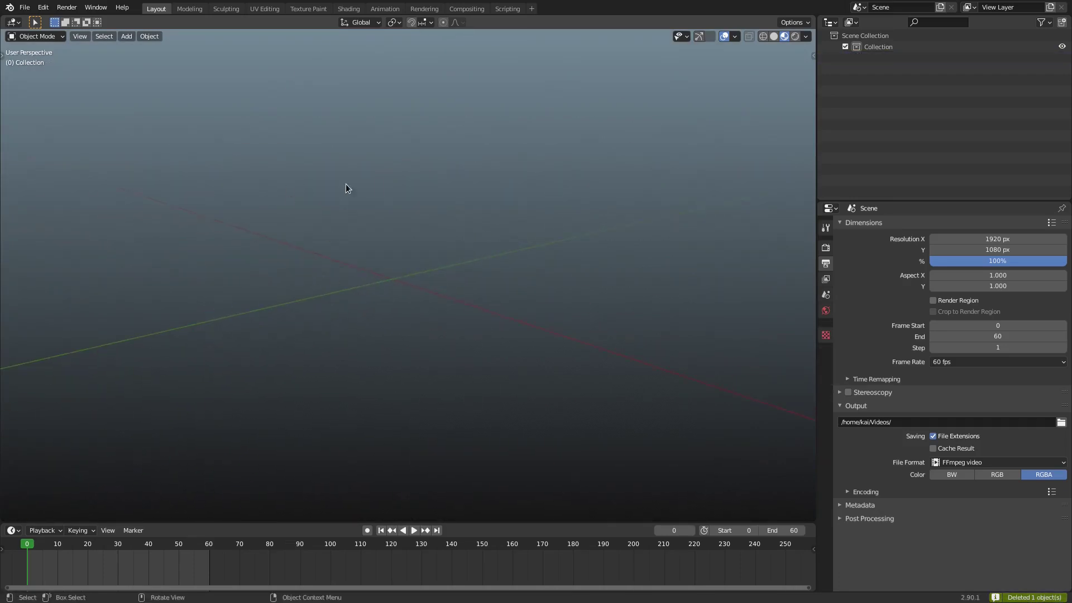
Add a new camera and clear its location and rotation so it sits unrotated at the world origin.
middle_drag(407, 183, 424, 188)
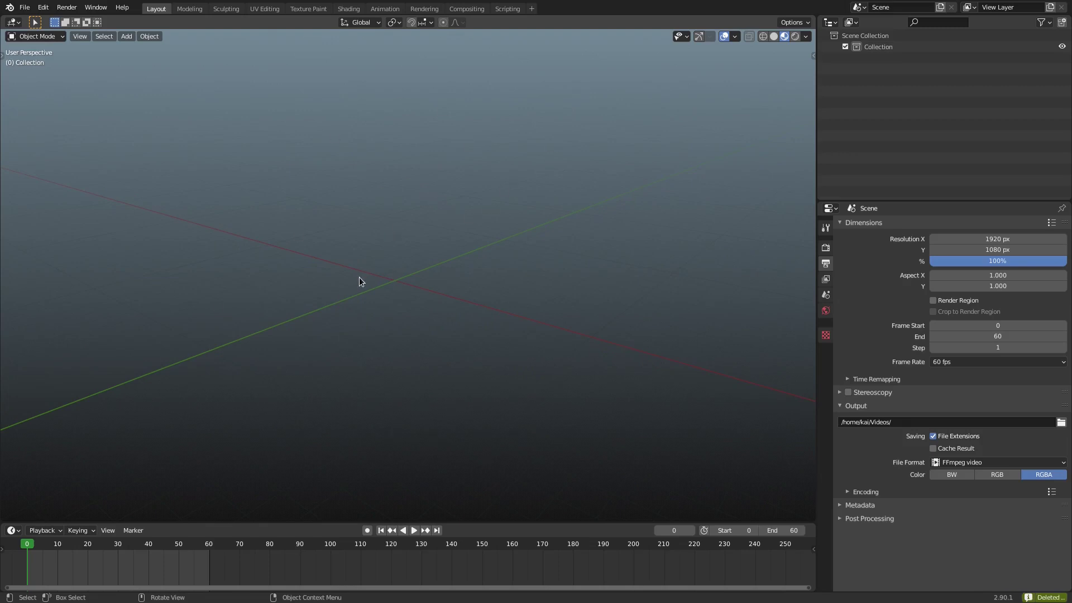
key(shift+a)
mouse_move(347, 158)
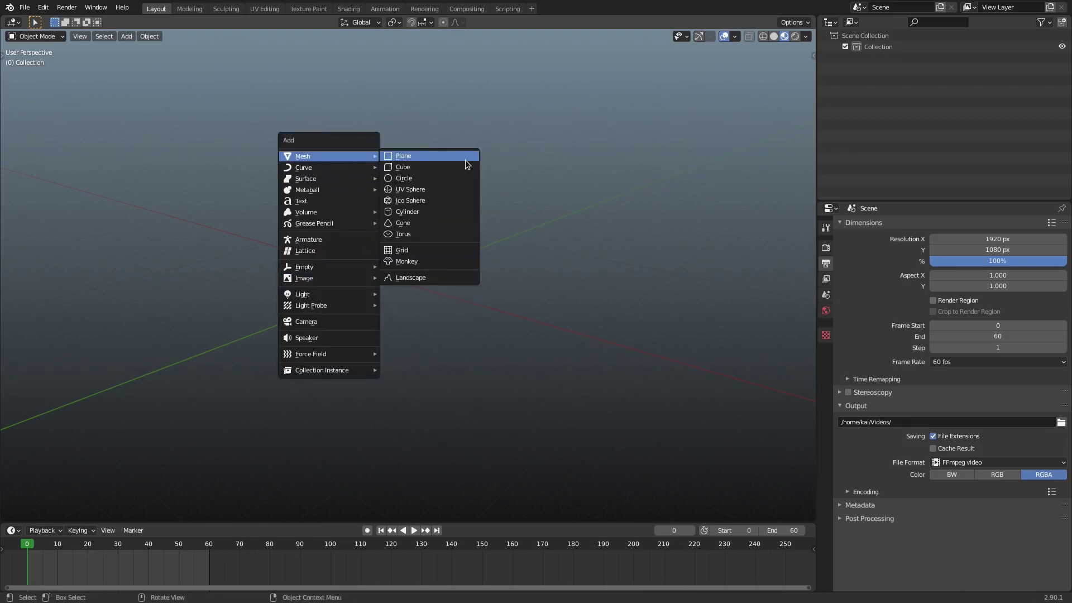
click(270, 276)
key(shift+a)
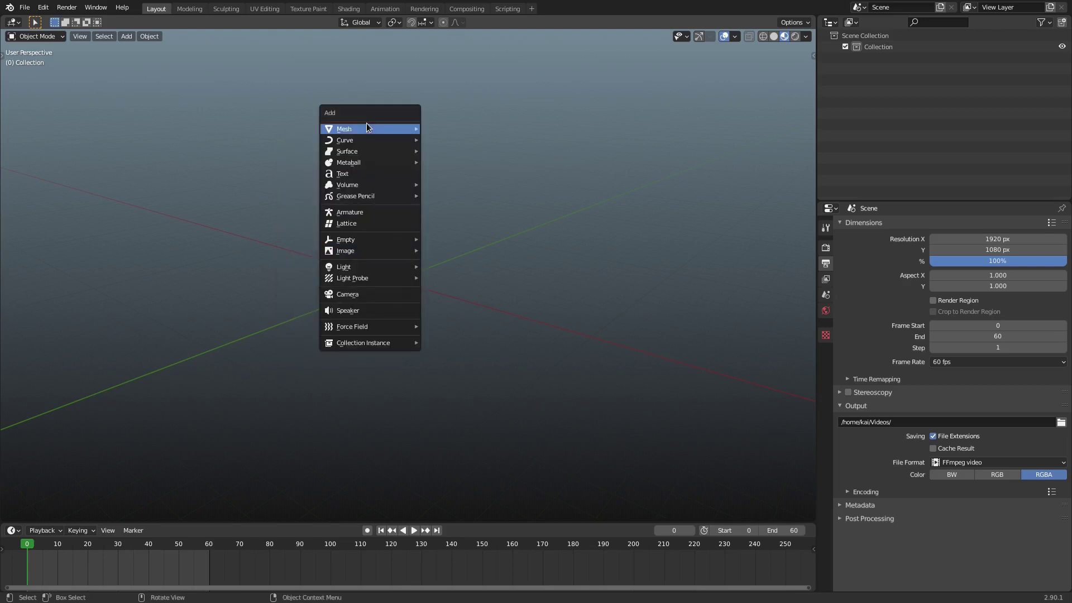
click(357, 292)
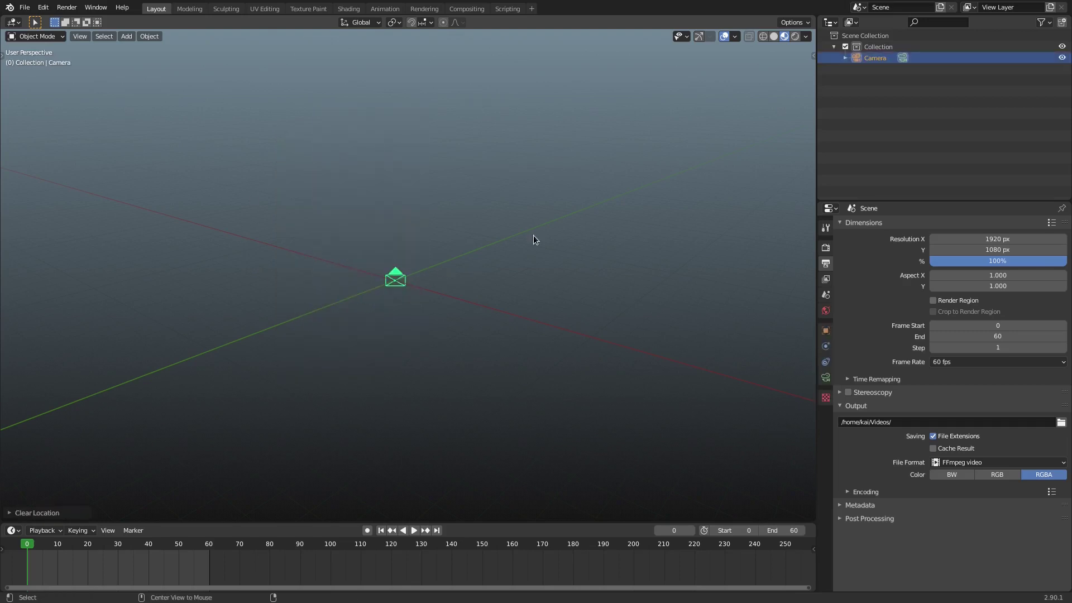
key(alt+r)
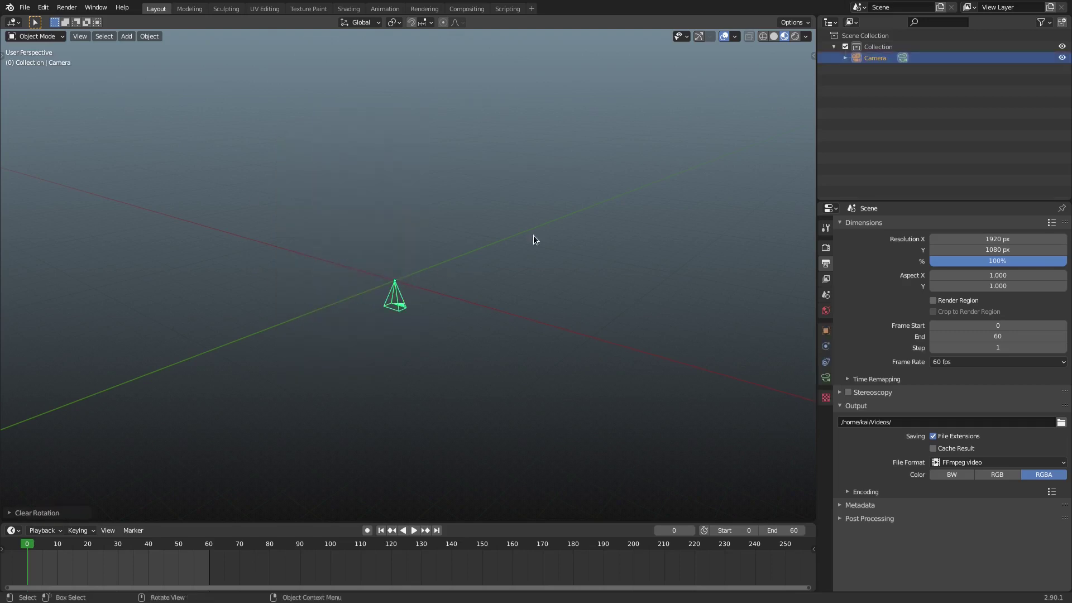
Rotate the new camera 90° about the global X axis.
key(r)
key(x)
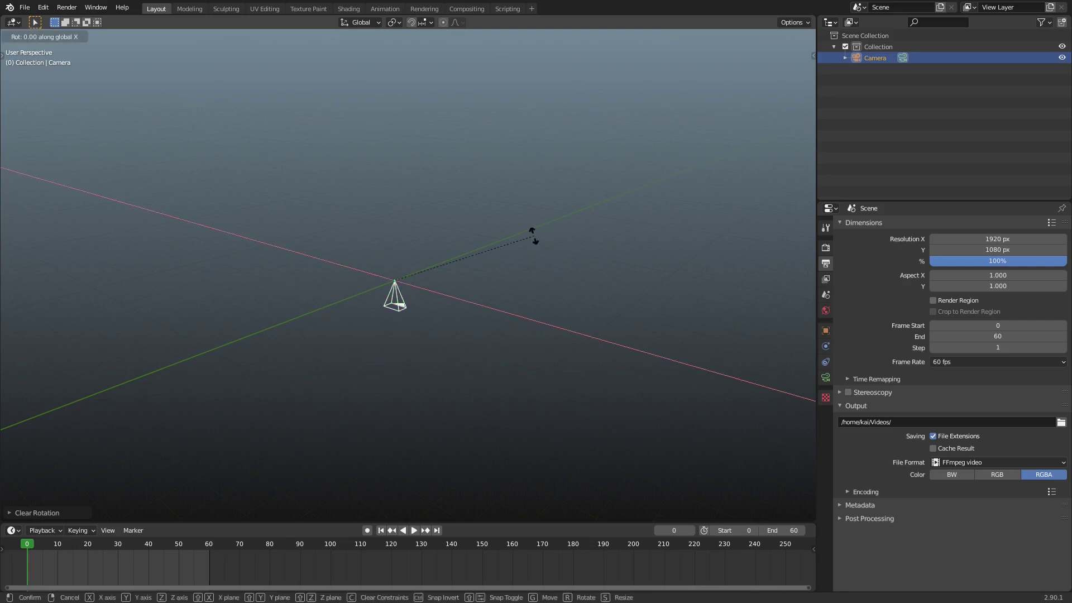
text(90)
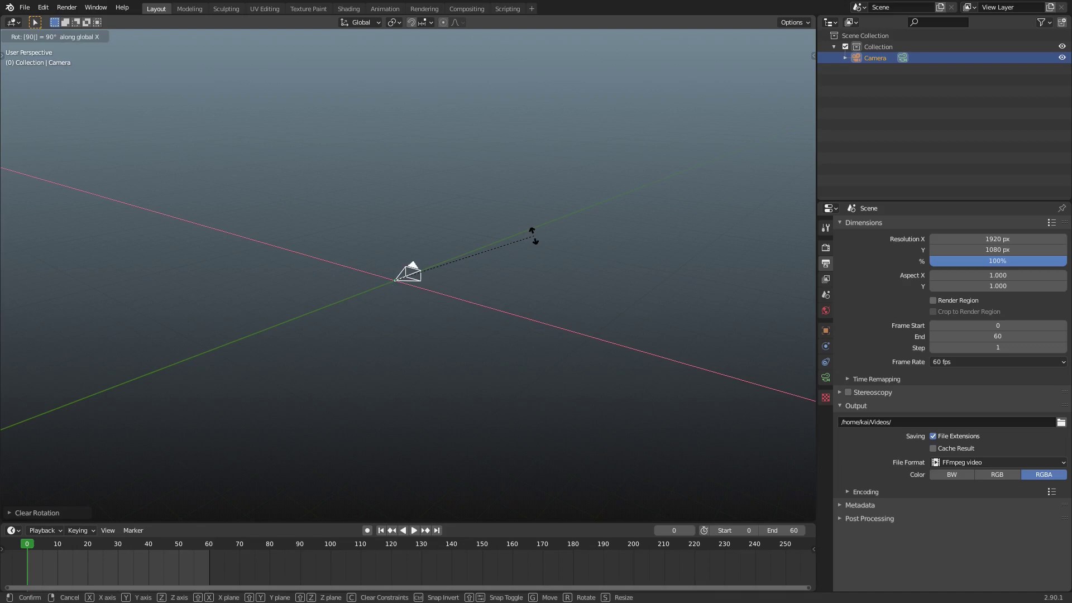
key(Return)
Move the camera backward along the global Y axis, away from the origin, and look through it.
middle_drag(615, 213, 446, 192)
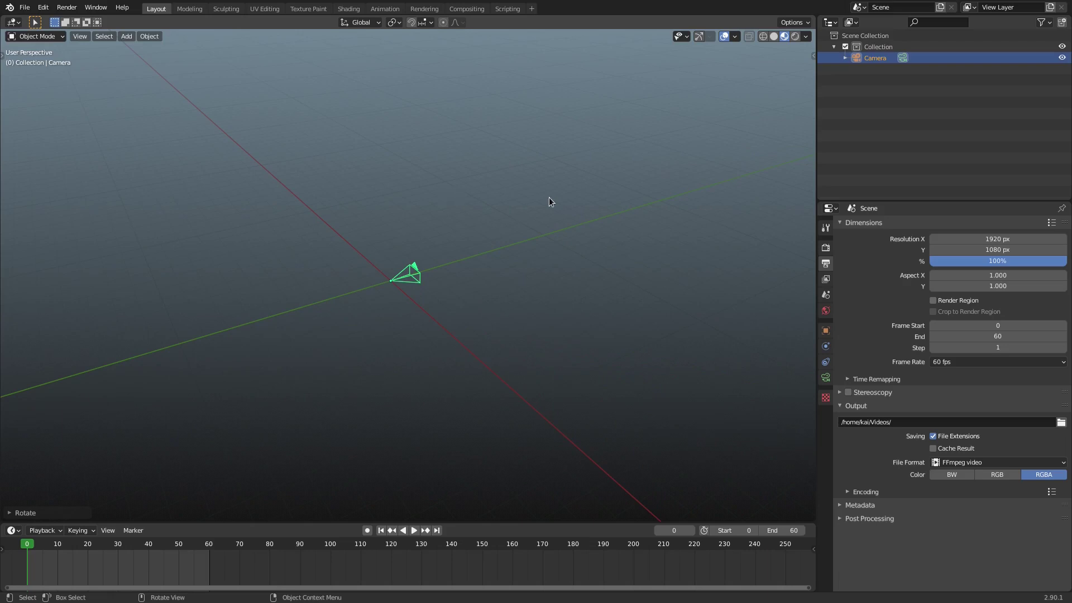
key(g)
key(y)
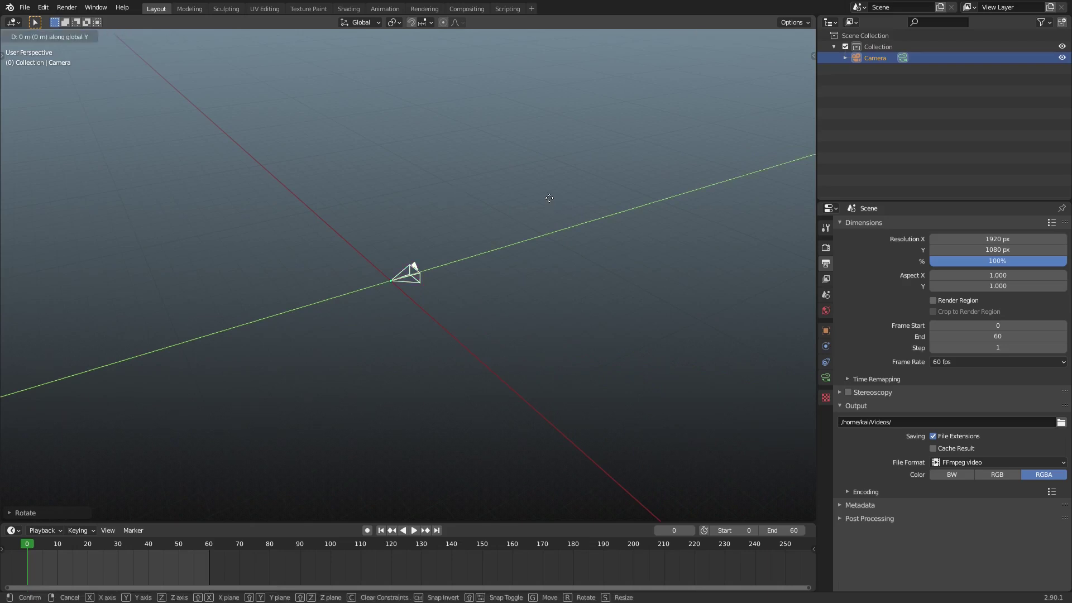
click(337, 267)
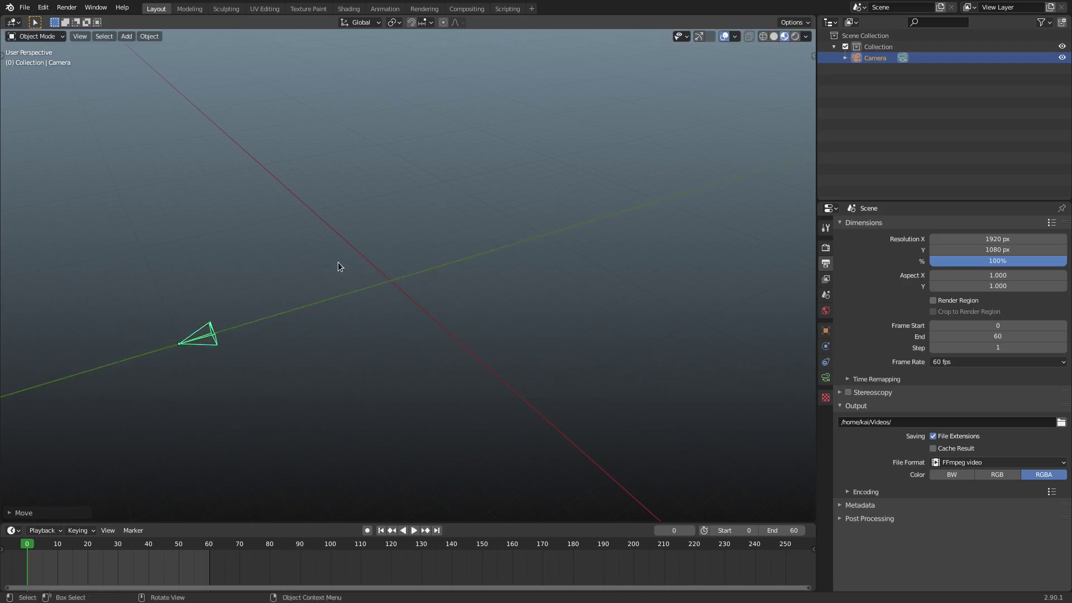
key(KP_0)
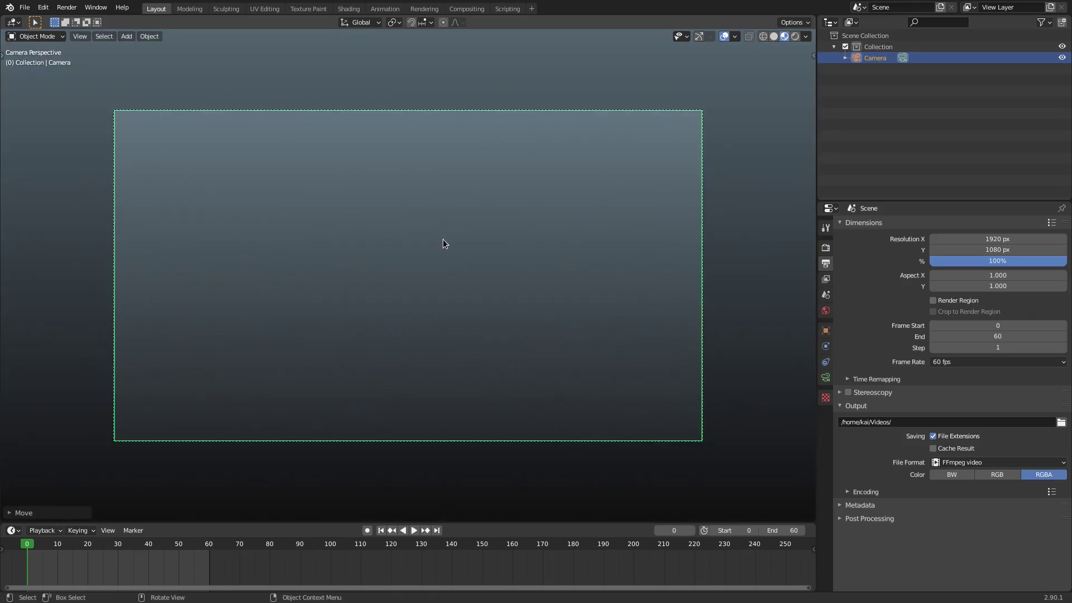
Add a mesh plane at the origin and rotate it 90° about the global X axis to face the camera.
key(shift+a)
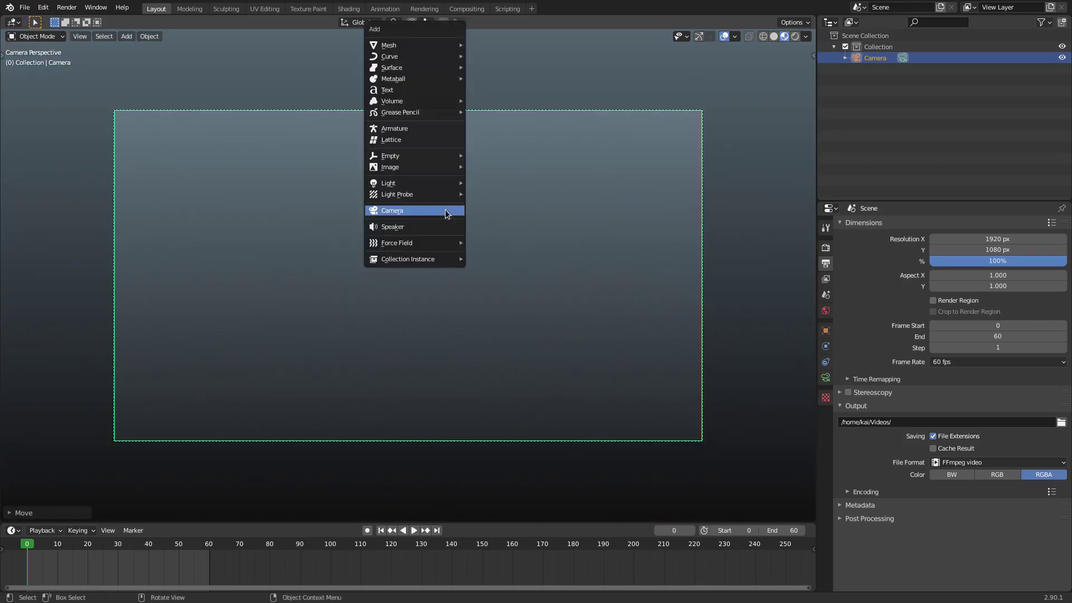
mouse_move(423, 47)
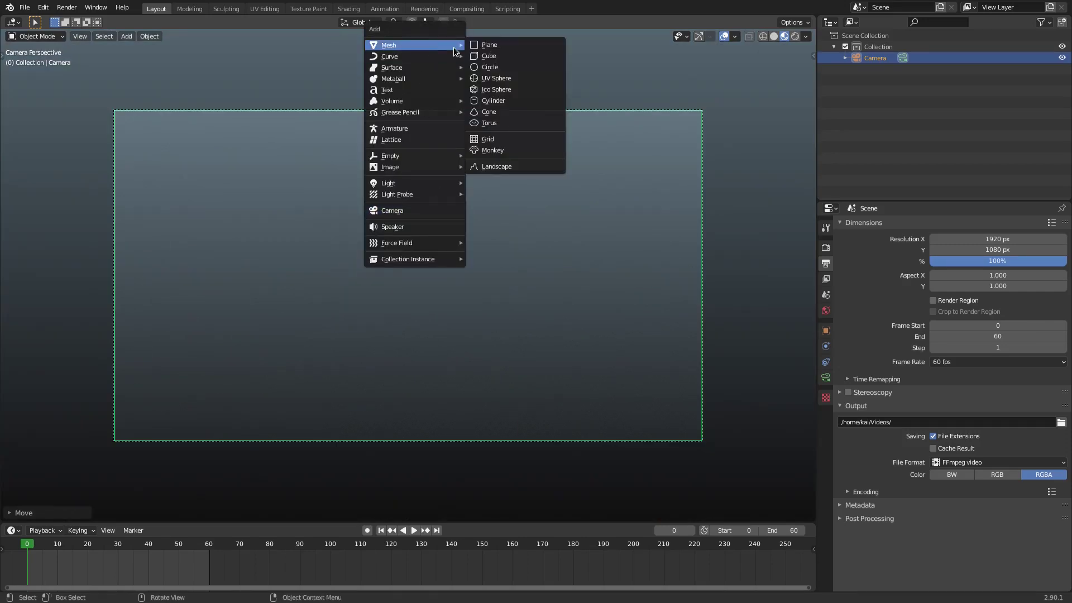
click(514, 44)
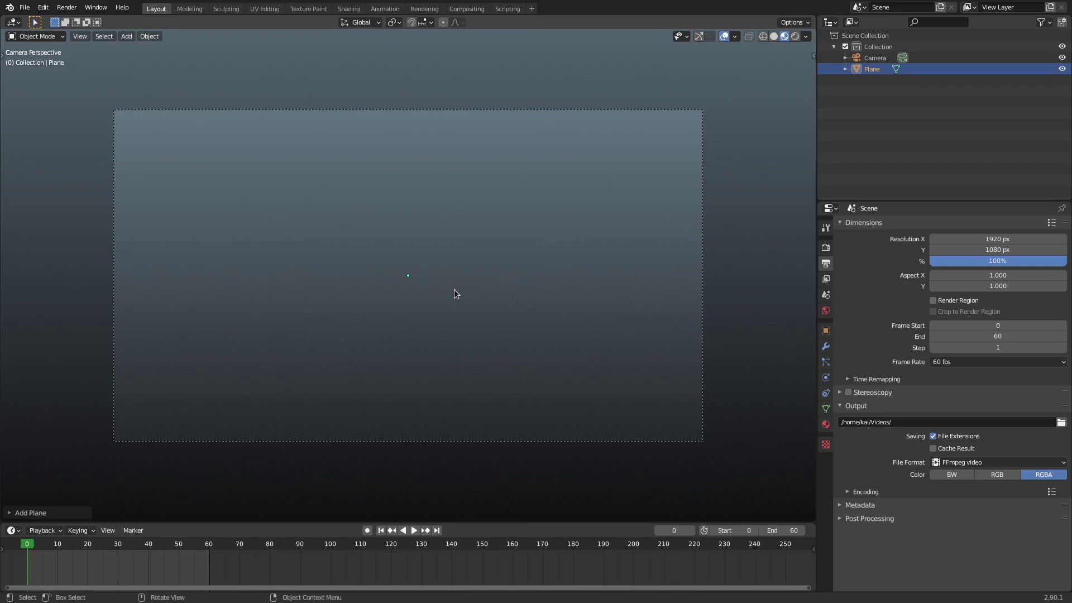
text(rx90)
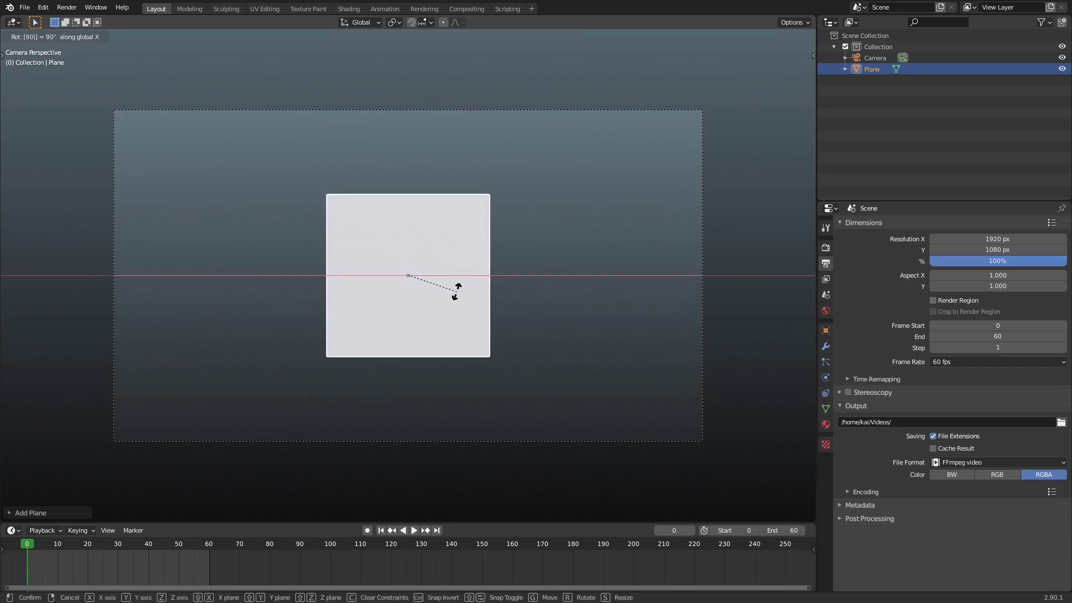
key(Return)
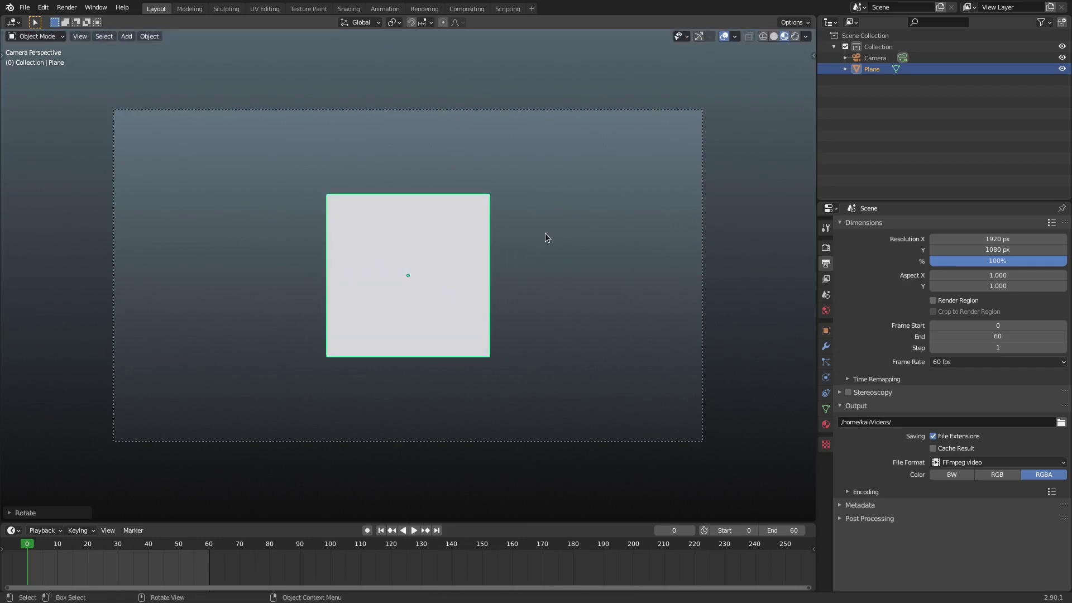
Scale the plane down uniformly to roughly half its size.
scroll(642, 306, up, 2)
scroll(644, 300, down, 1)
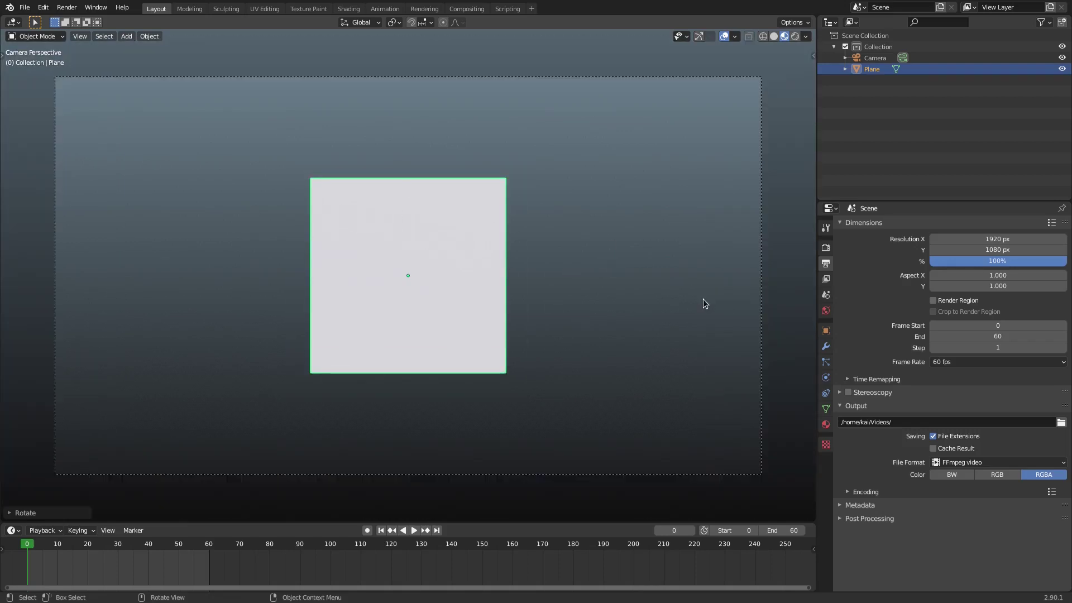
key(s)
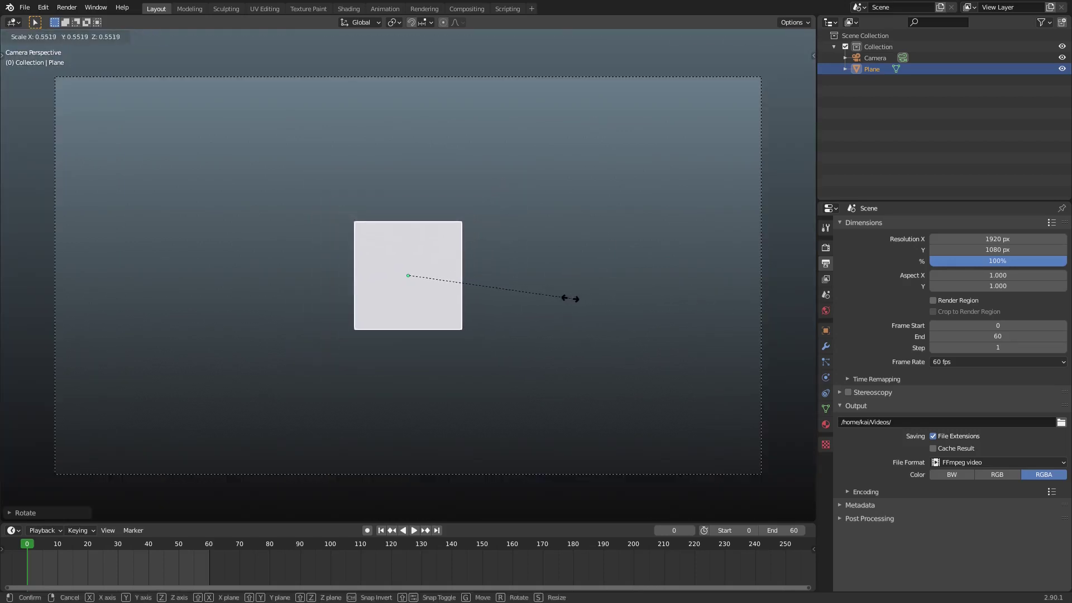
click(565, 299)
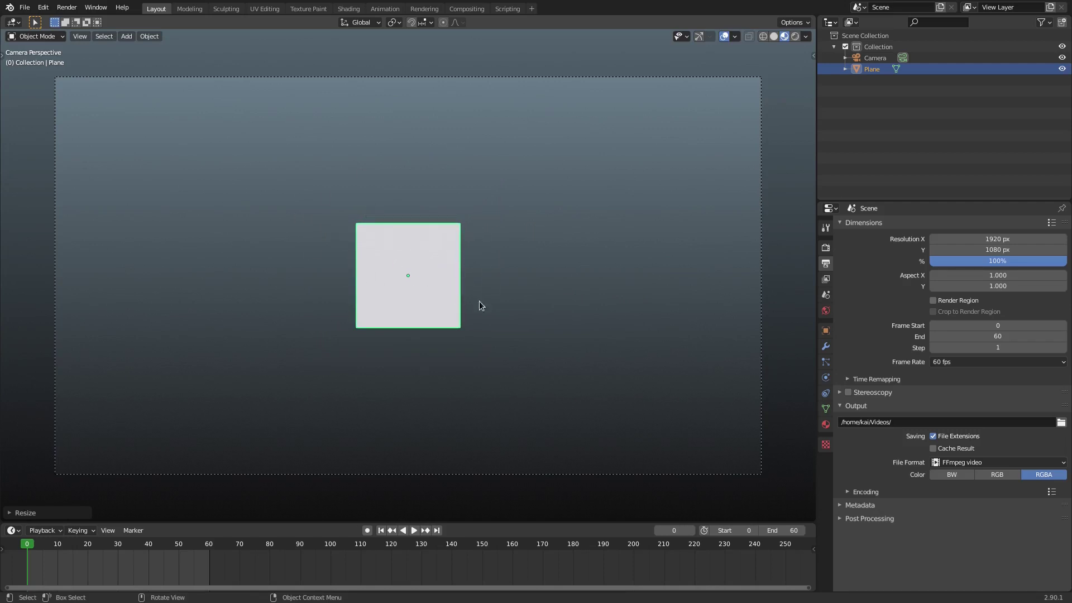
scroll(442, 258, up, 2)
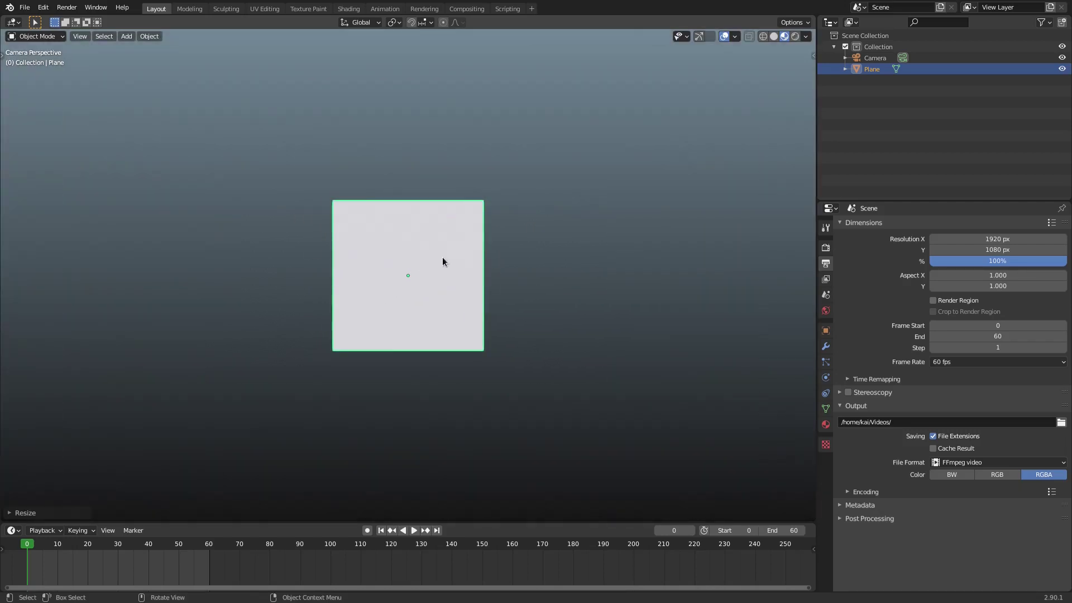
scroll(443, 260, up, 1)
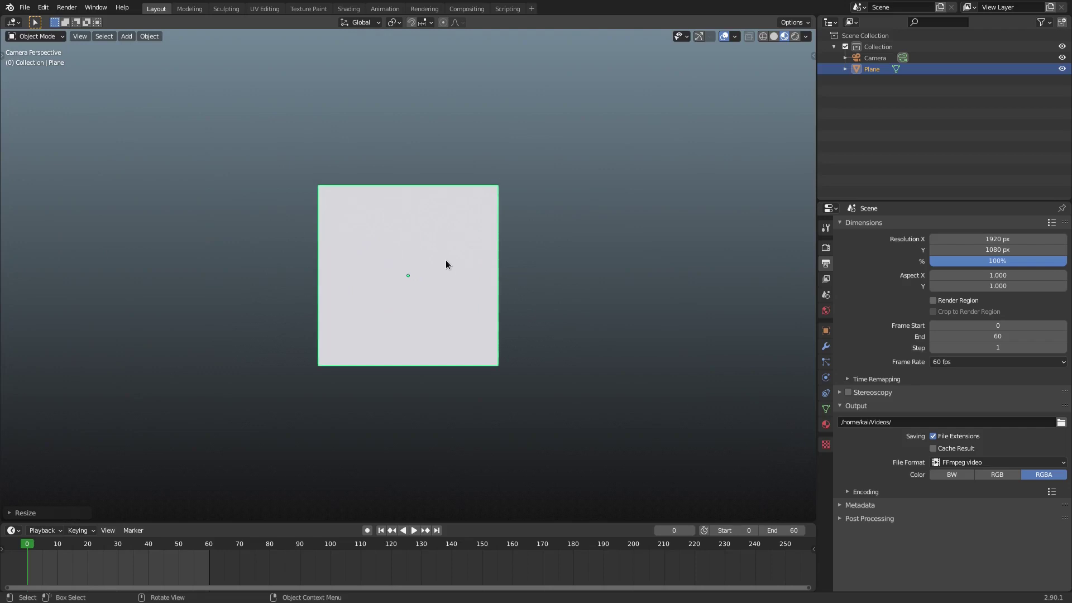
Inset the plane's face in Edit Mode, leaving a border about one eighth of the plane's width.
key(Tab)
scroll(445, 258, up, 2)
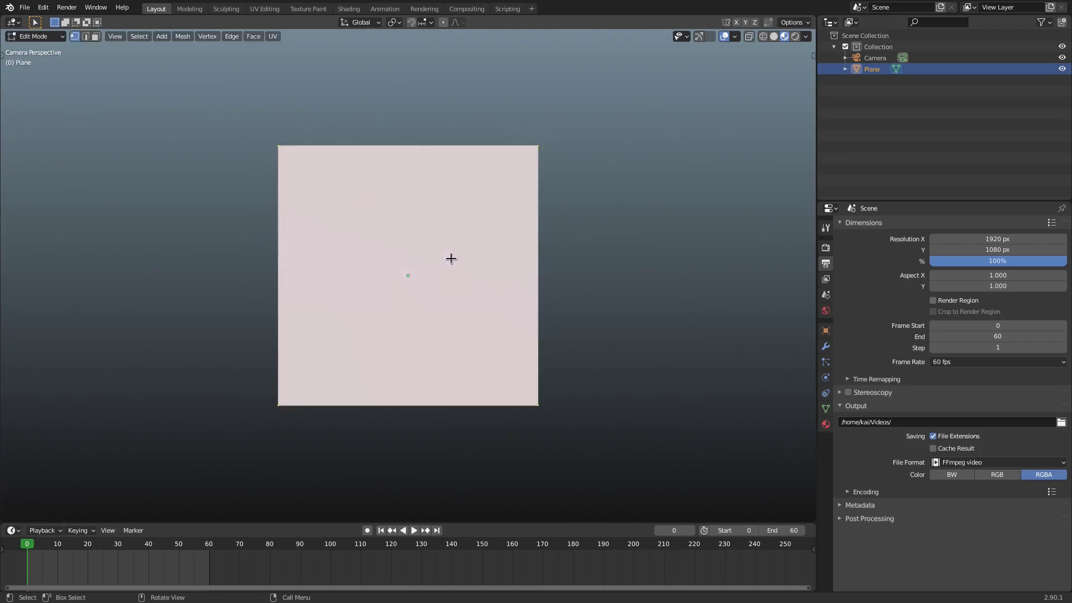
key(i)
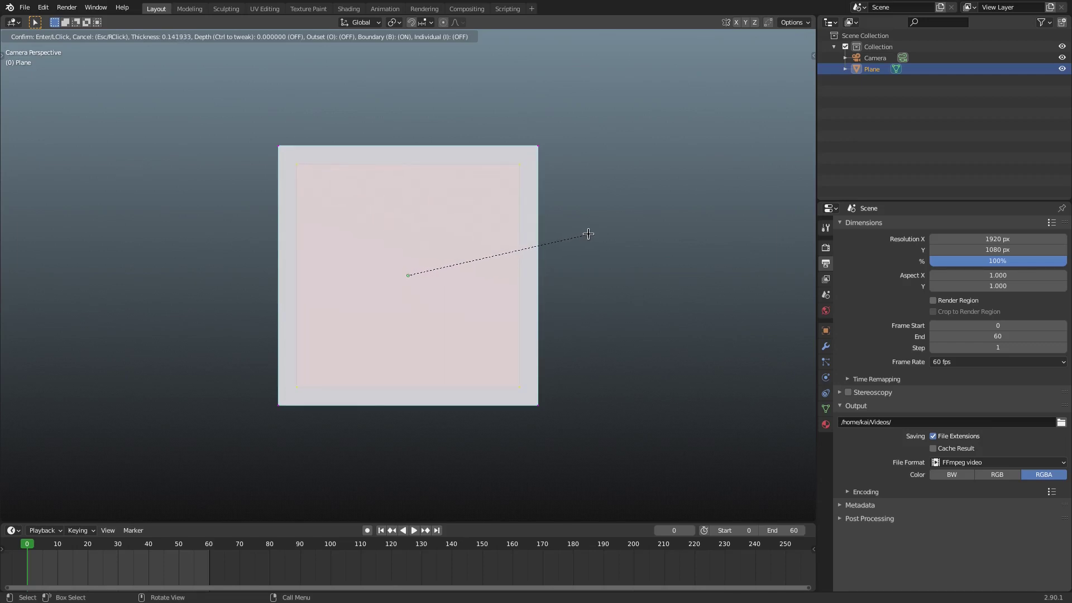
click(577, 235)
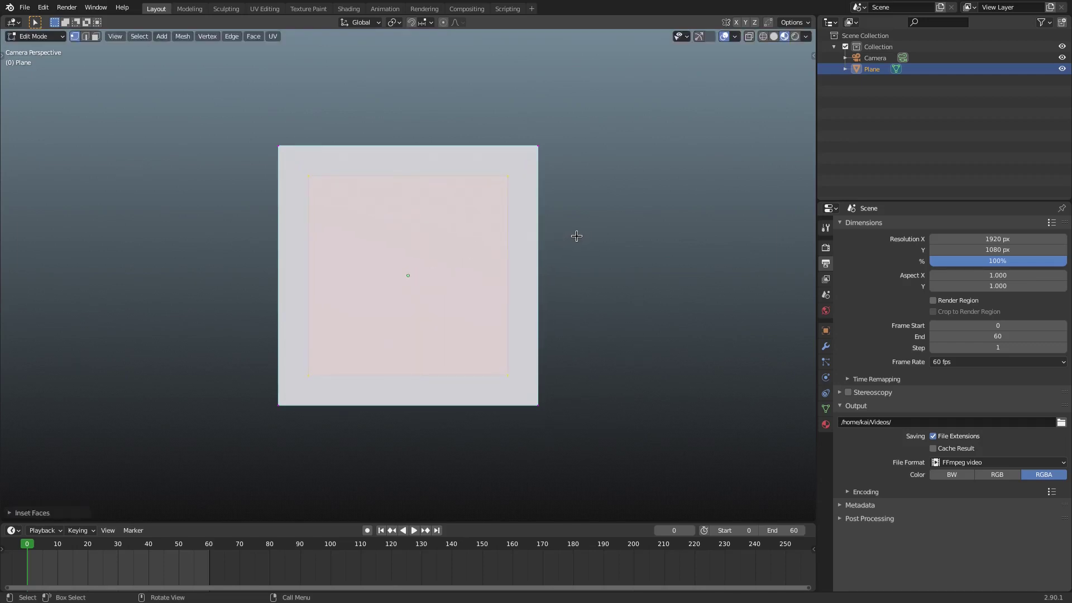
scroll(720, 357, up, 2)
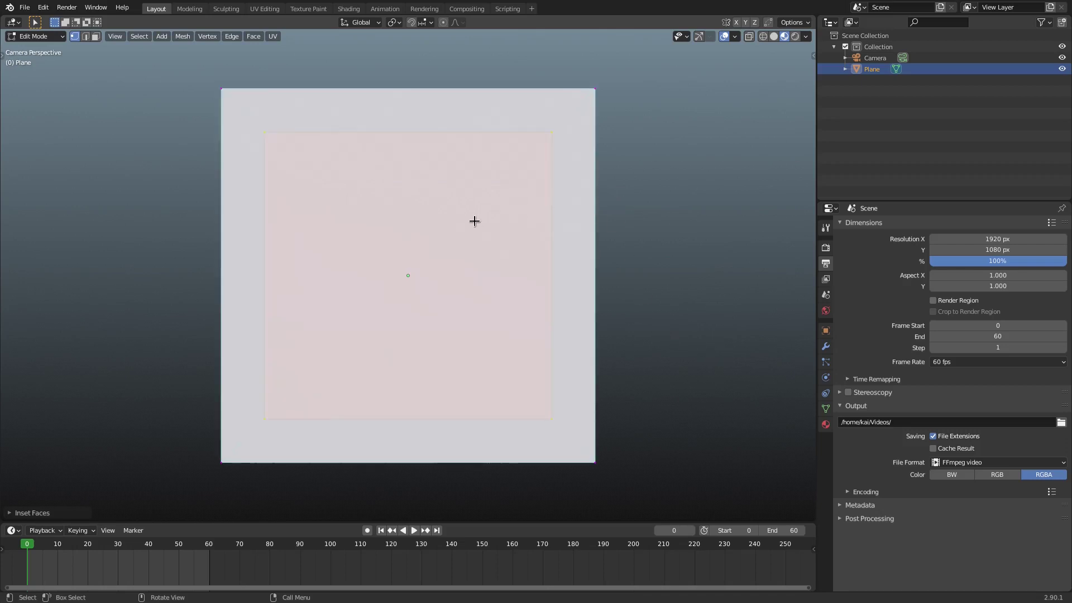
Switch to face selection and delete the inner face, leaving a hollow square frame.
click(474, 221)
click(95, 38)
click(76, 39)
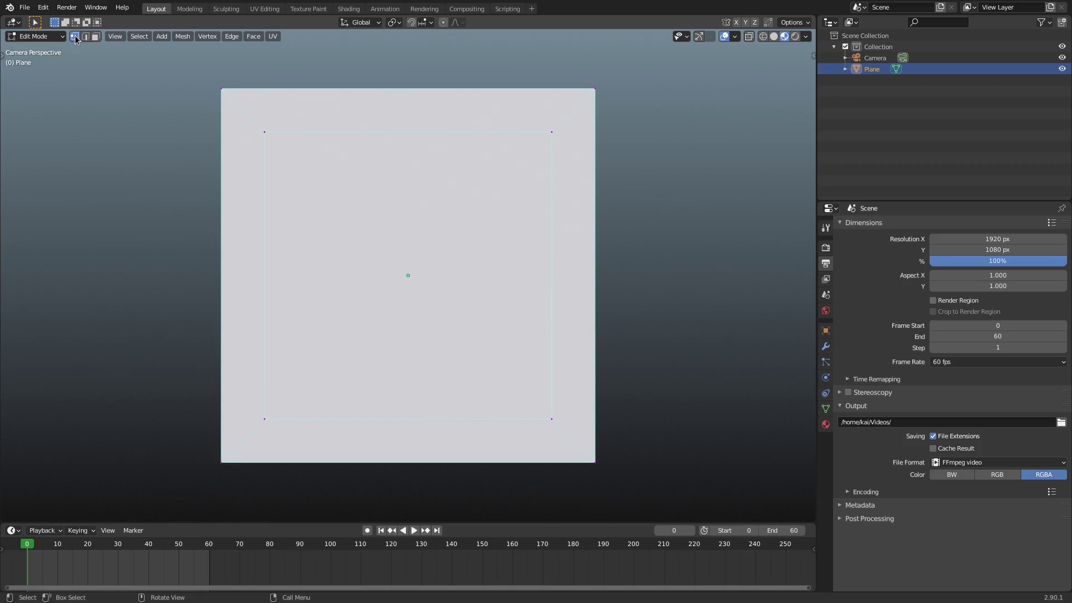
click(95, 36)
click(359, 261)
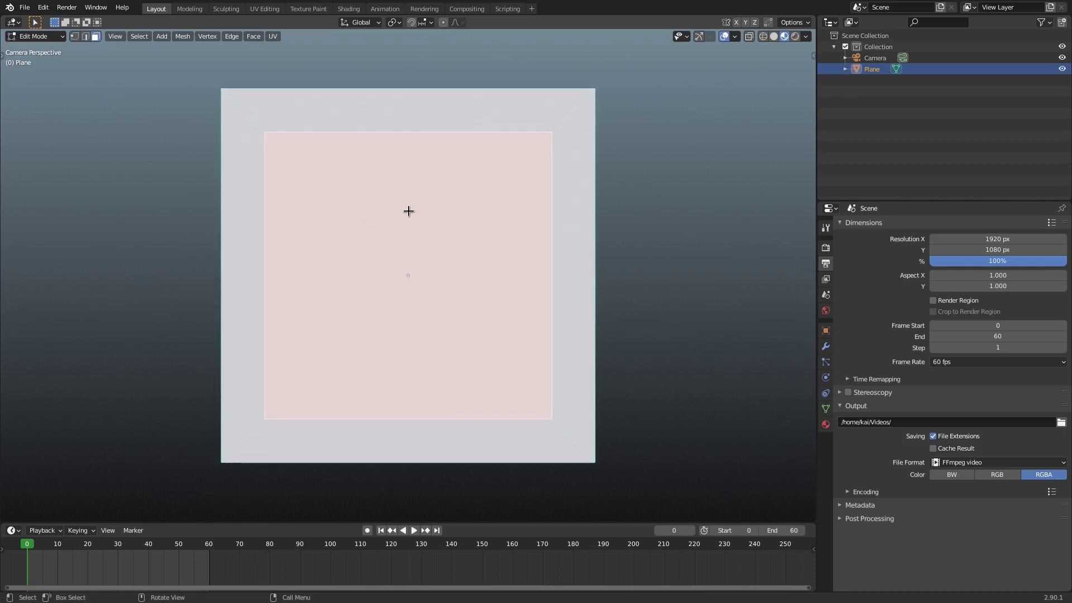
key(x)
click(375, 236)
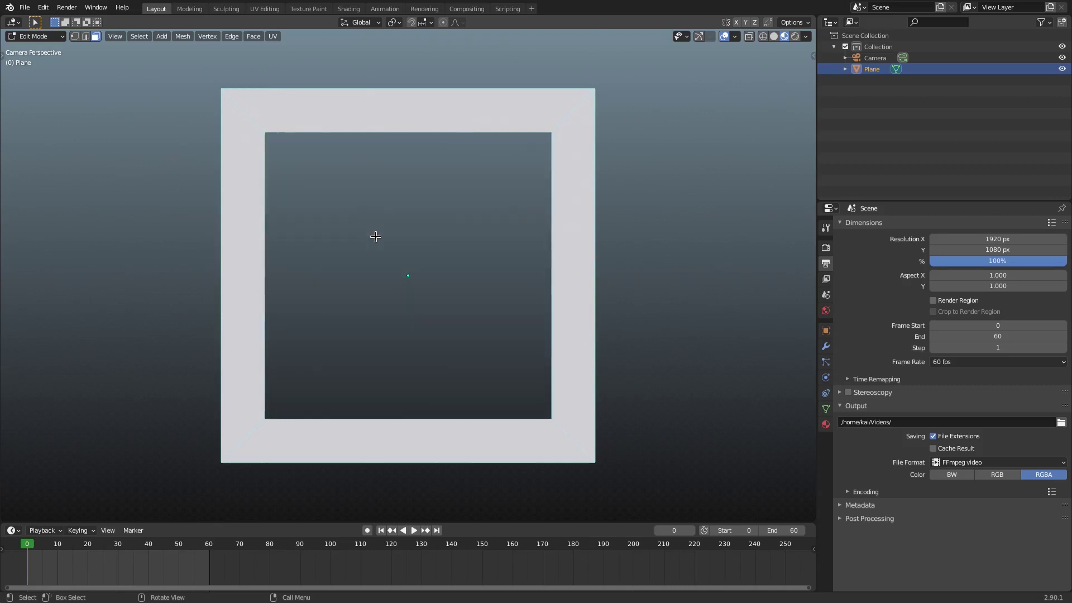
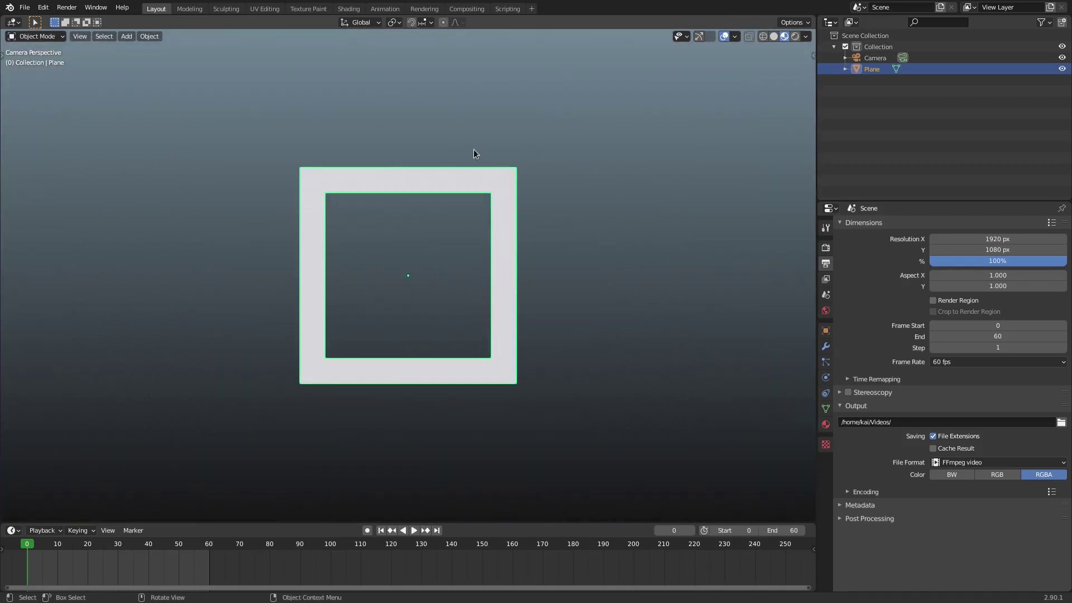
Make the timeline area slightly taller and set the scene's end frame to 200.
scroll(499, 337, down, 1)
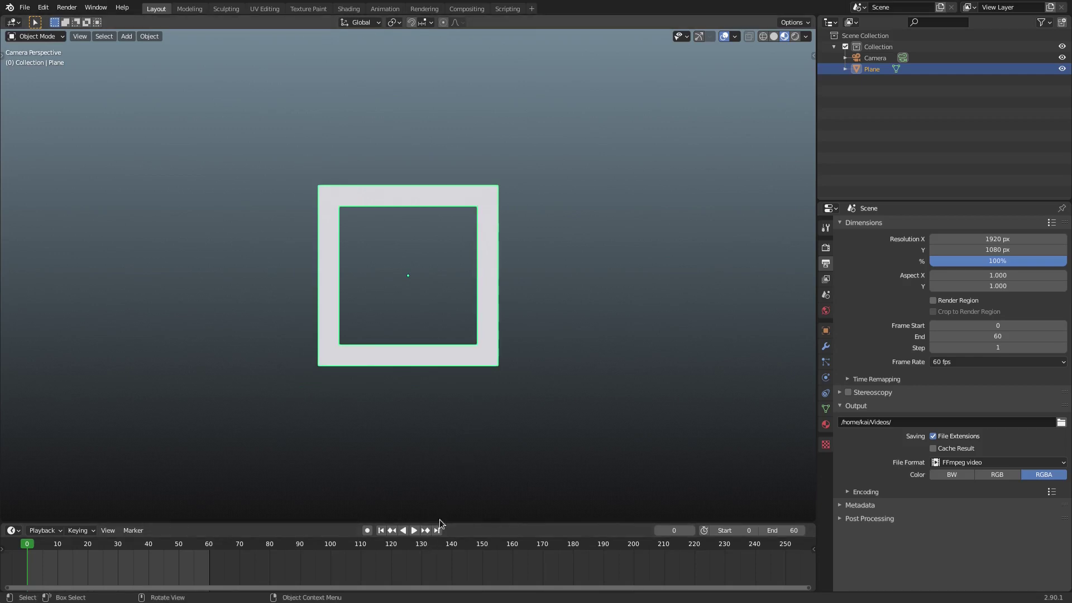
drag(446, 522, 446, 515)
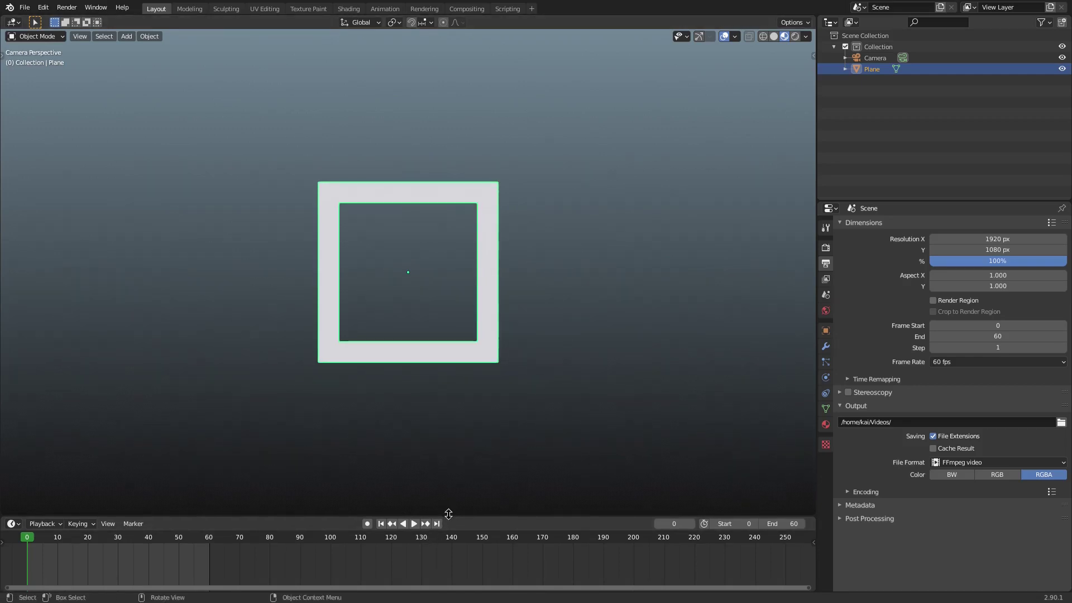
click(779, 524)
text(200)
key(Return)
Add a Basis shape key and one further shape key to the plane's mesh data.
scroll(364, 266, up, 3)
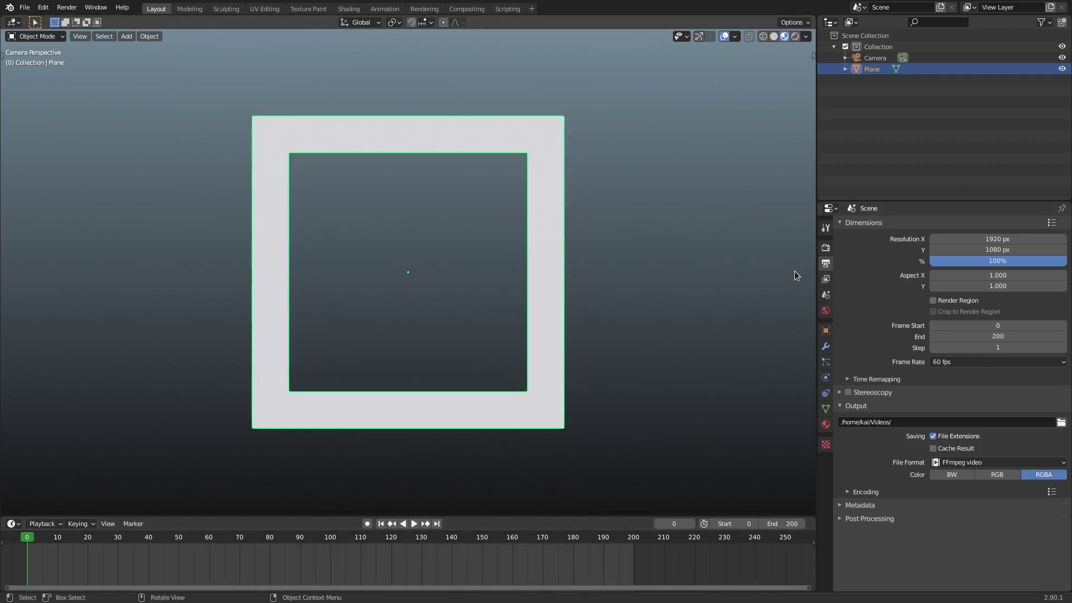
click(826, 279)
click(826, 424)
click(826, 408)
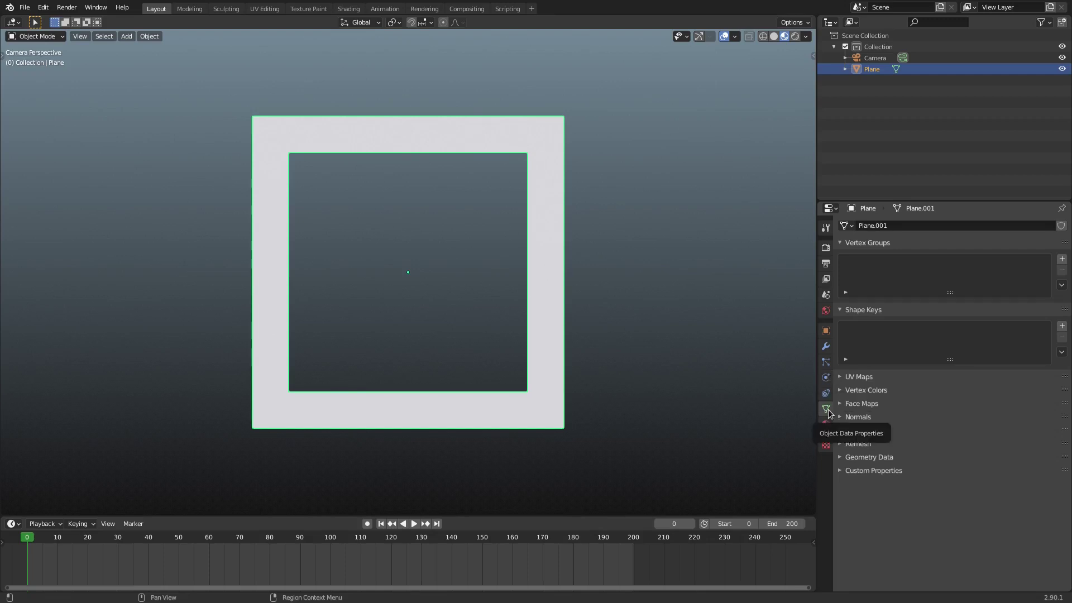
click(1062, 328)
click(1062, 328)
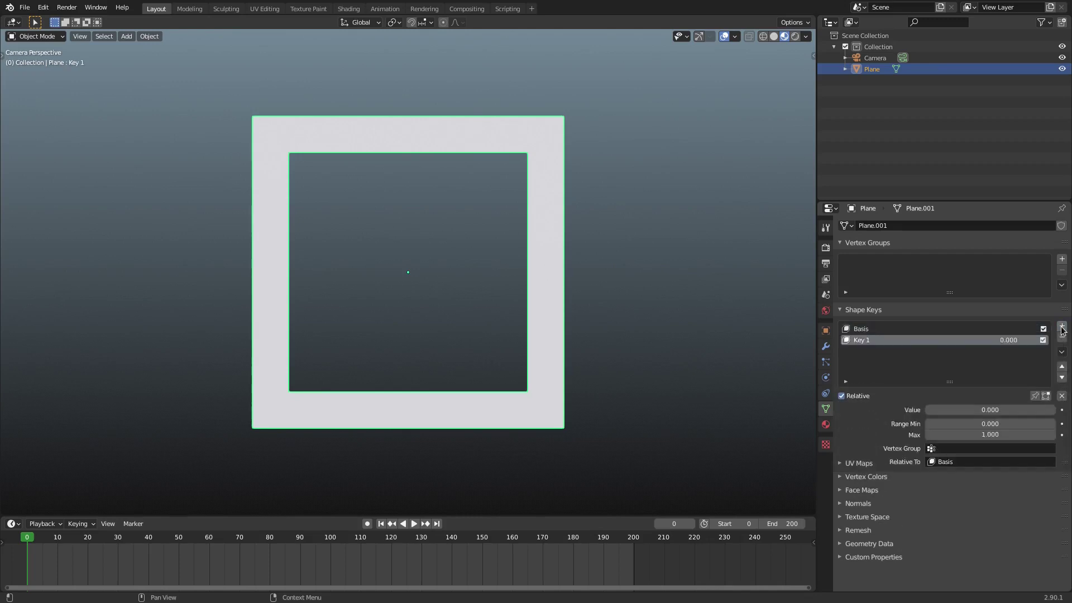
Rename the shape key below Basis as zoomy.
double_click(870, 339)
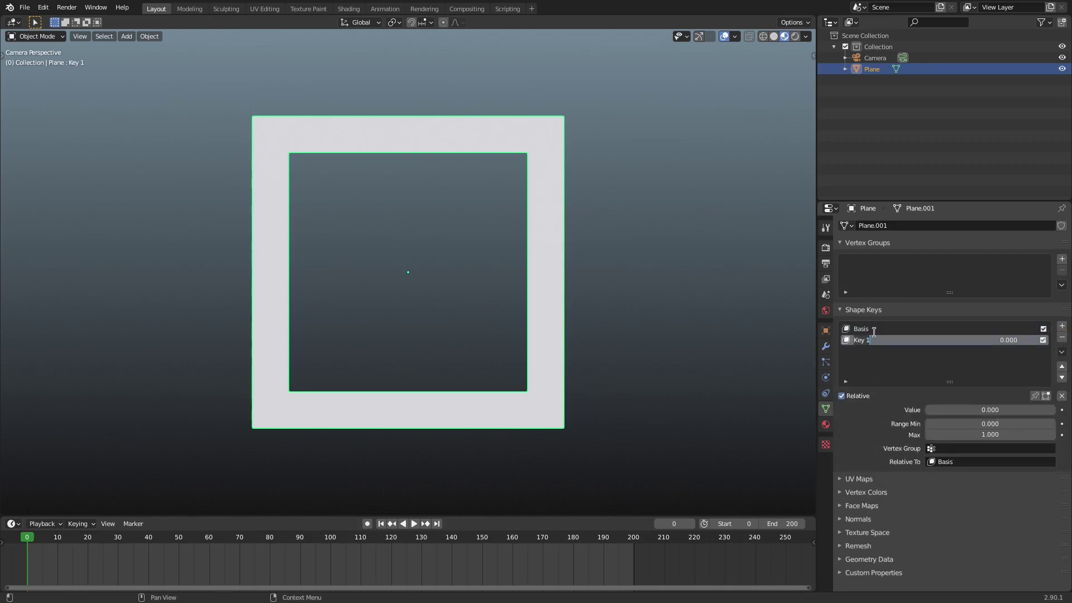
text(zommy)
key(Return)
double_click(870, 340)
click(868, 341)
key(BackSpace)
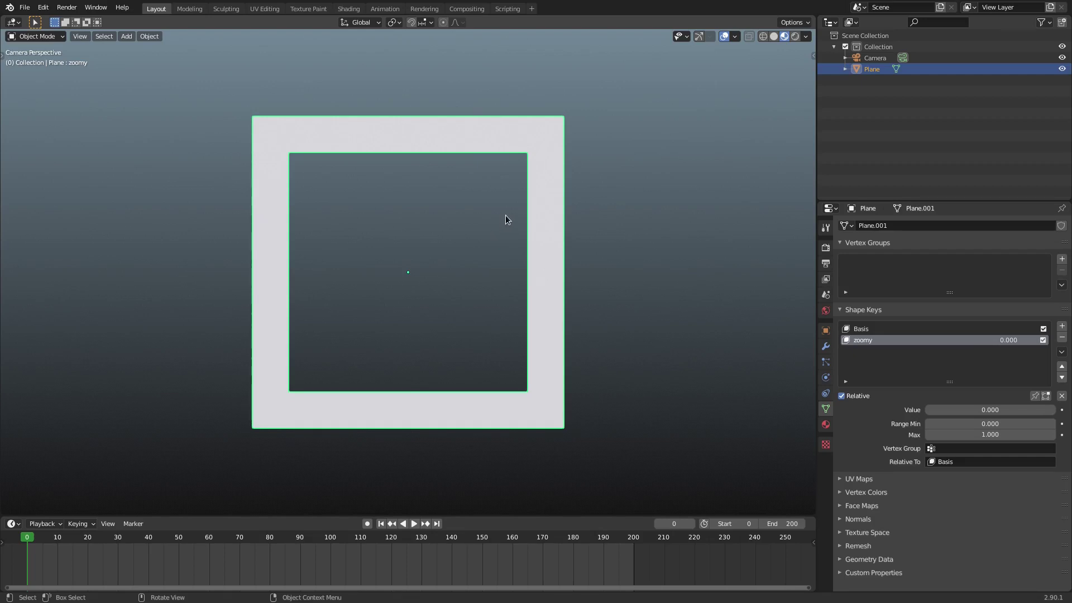
Enter Edit Mode on the zoomy shape key and try scaling the frame's inner corners outward by about 1.13.
key(Tab)
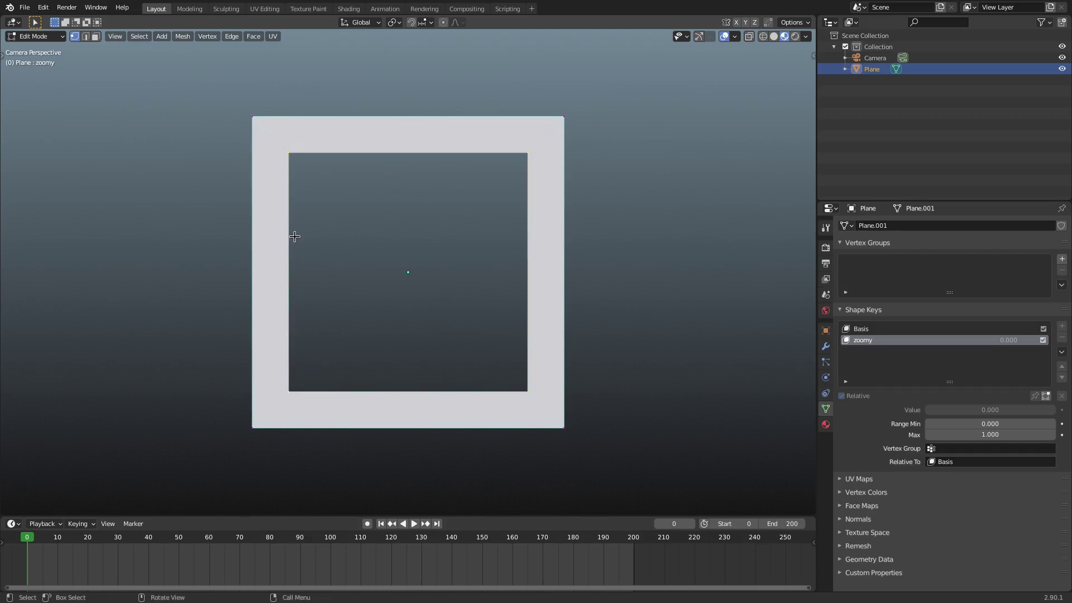
key(s)
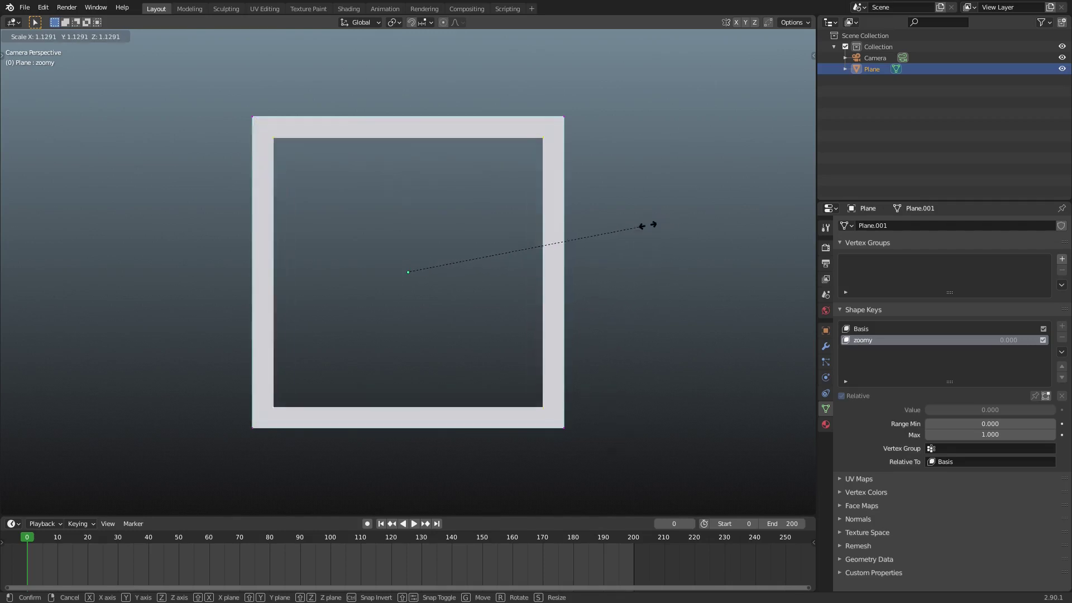
click(650, 225)
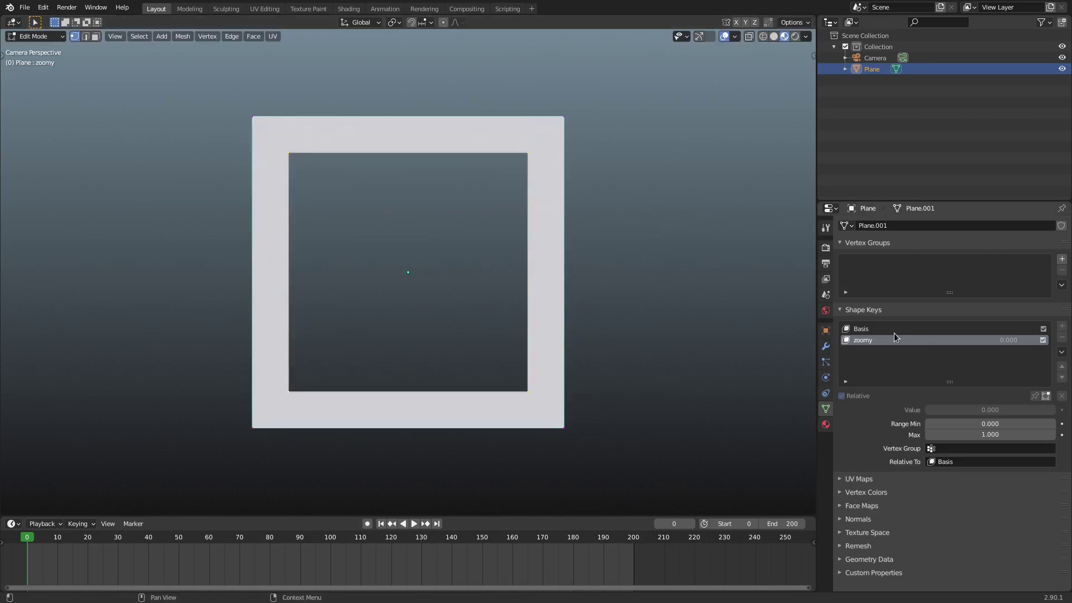
Enable snapping with Vertex as the snap target.
scroll(603, 168, up, 3)
scroll(623, 177, down, 2)
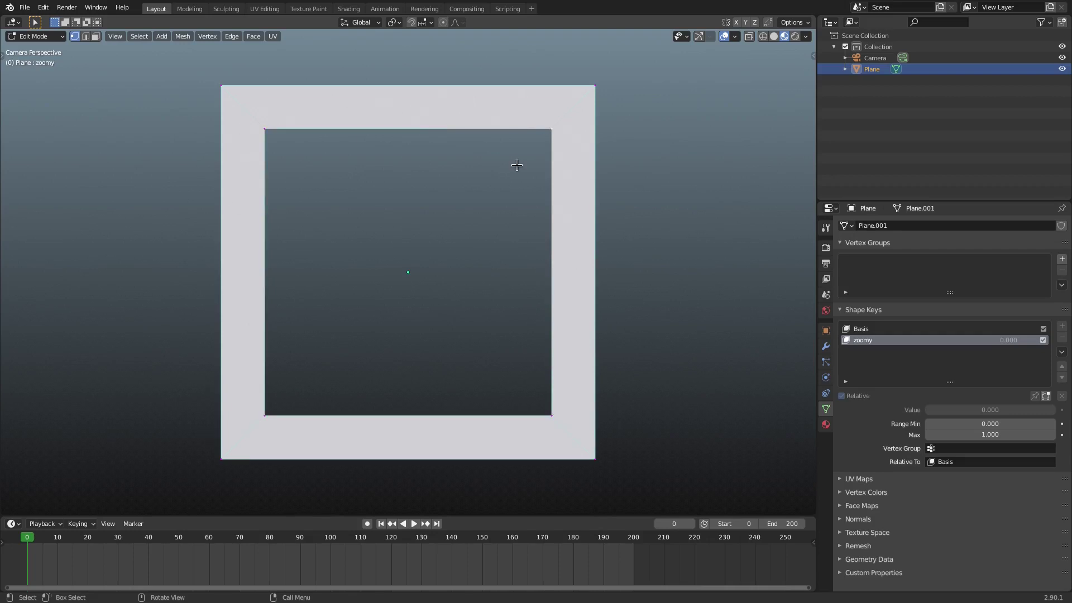
click(419, 26)
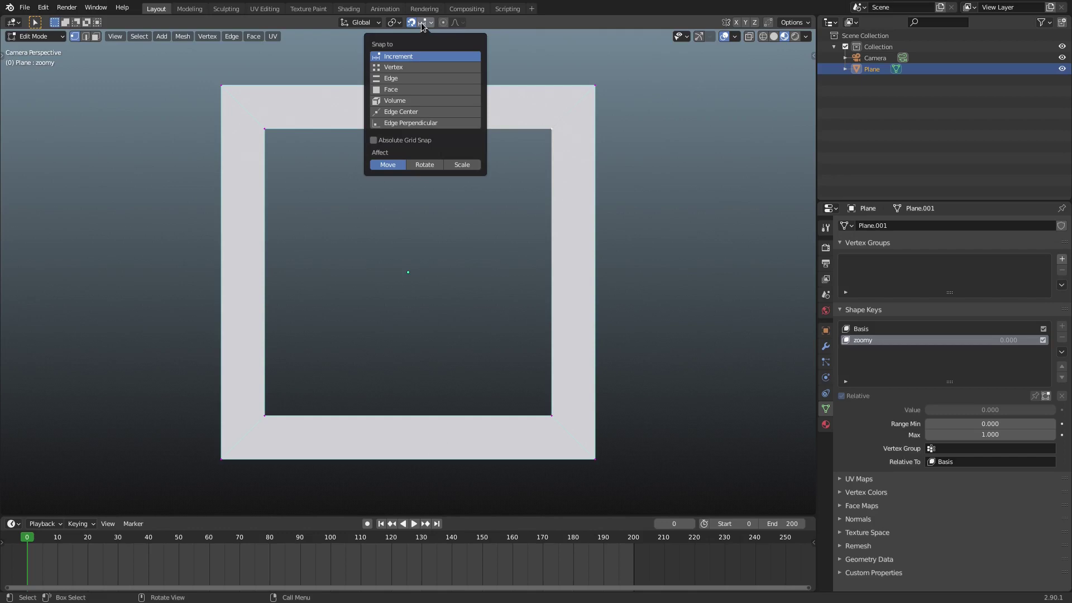
click(401, 68)
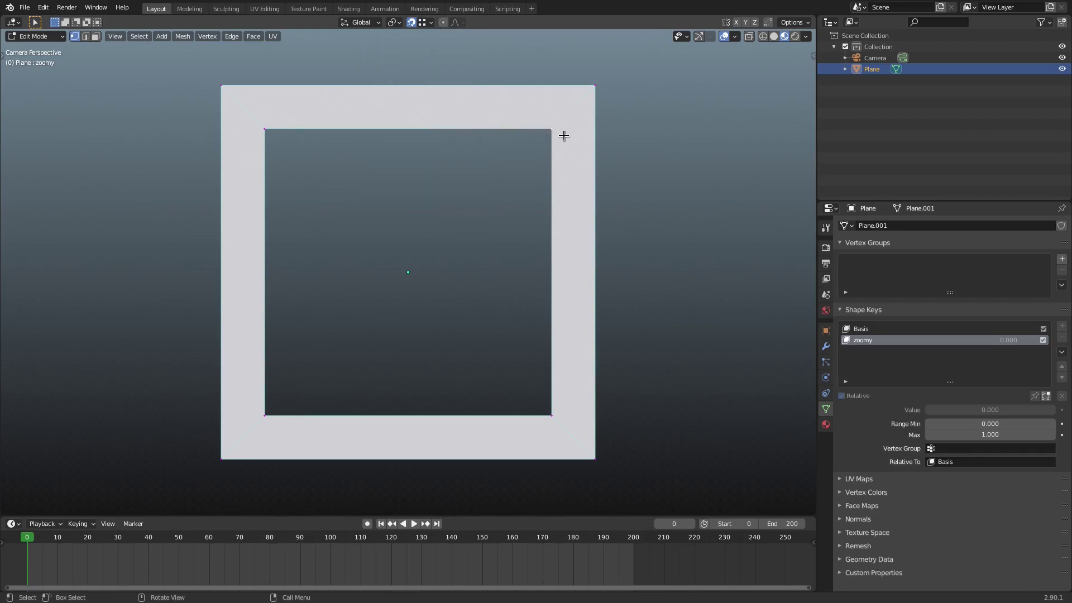
Snap the frame's upper-right and lower-right inner corner vertices onto their matching outer corners in the zoomy shape key.
key(g)
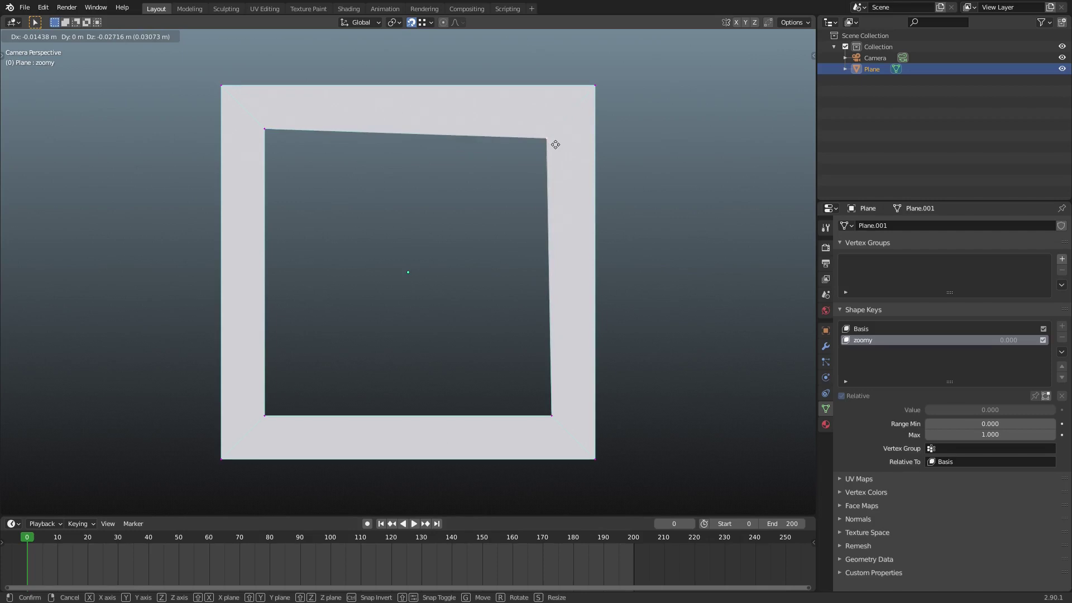
click(559, 151)
key(g)
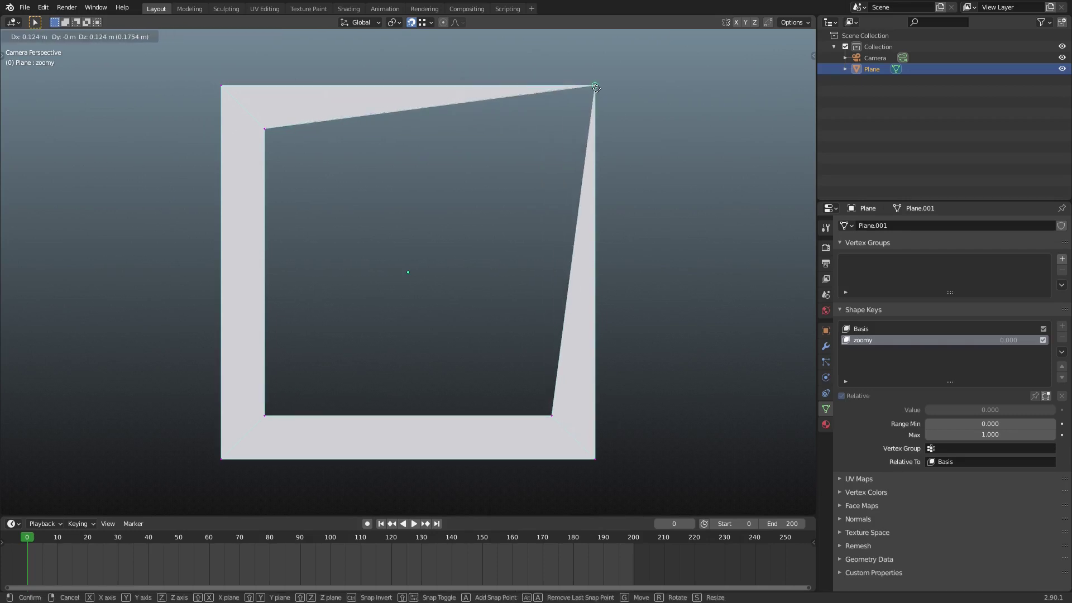
click(597, 88)
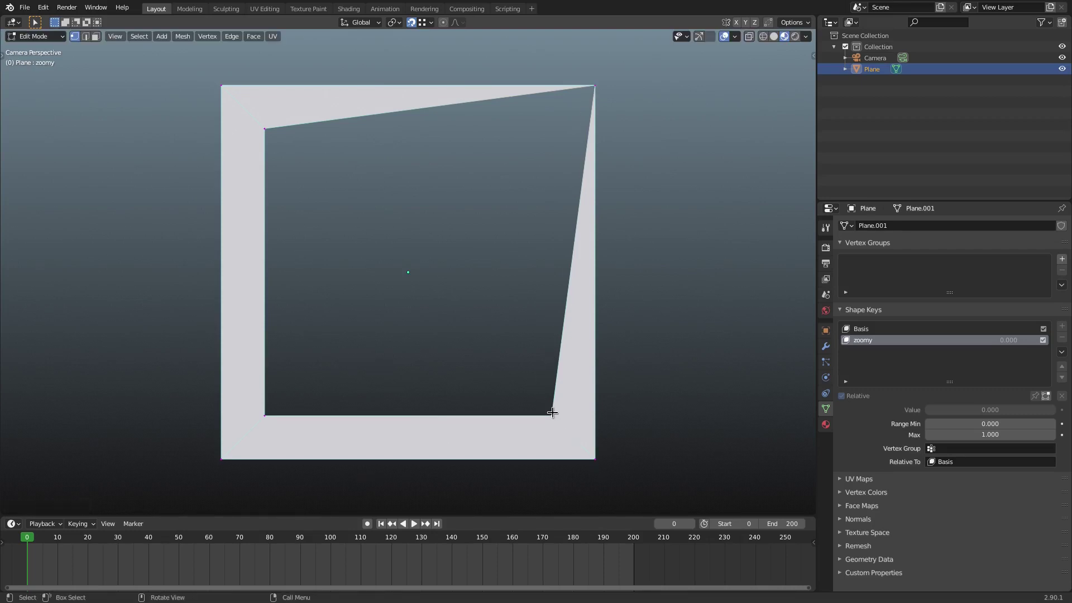
click(553, 413)
key(g)
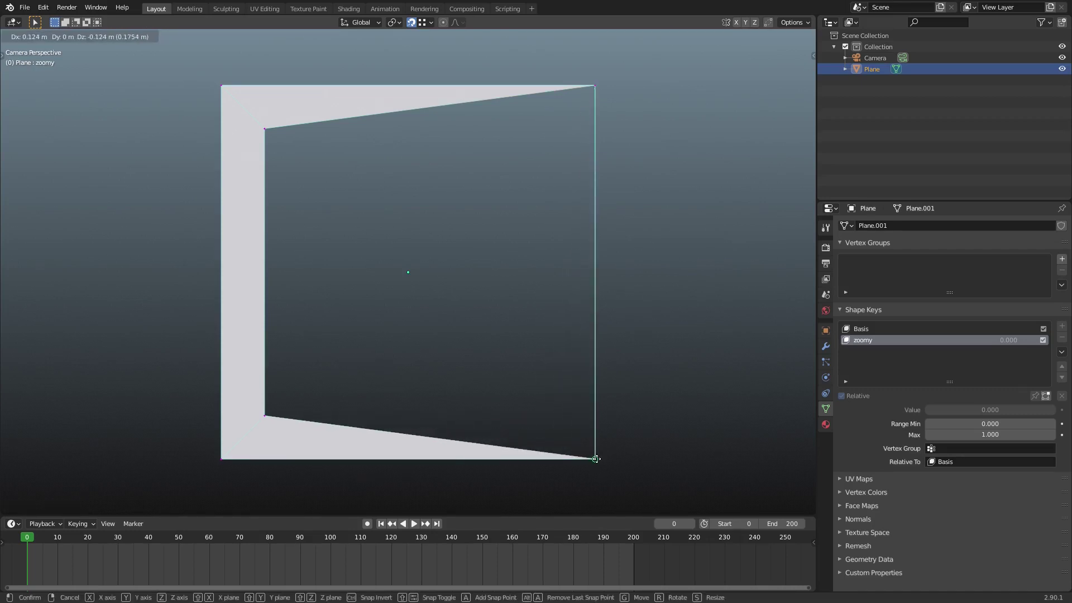
click(596, 459)
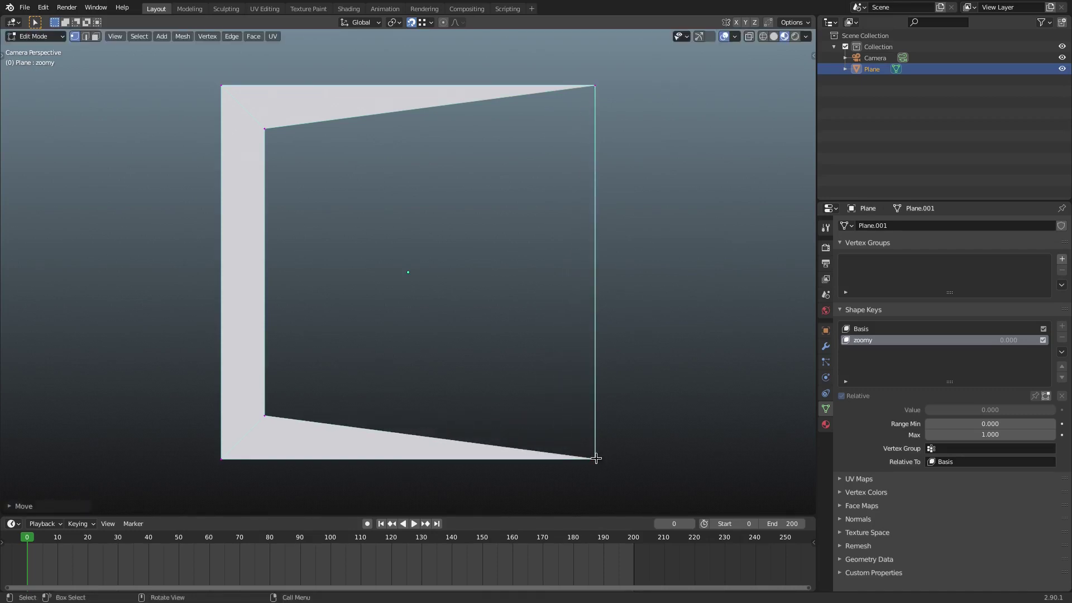
Snap the two left inner corner vertices onto their outer corners and return to Object Mode.
click(266, 413)
key(g)
click(222, 459)
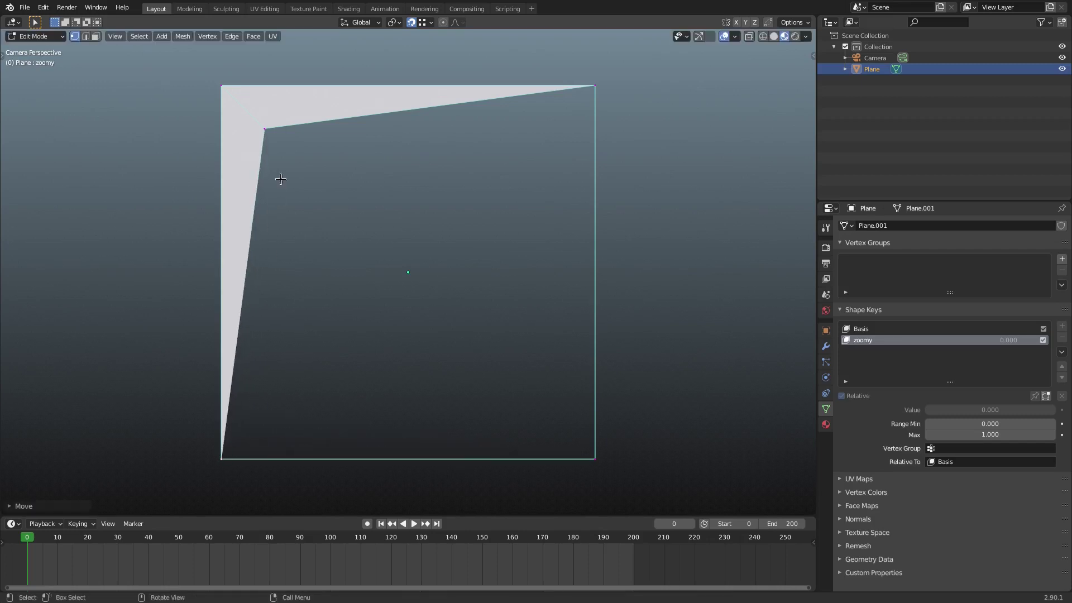
click(265, 129)
key(g)
click(219, 85)
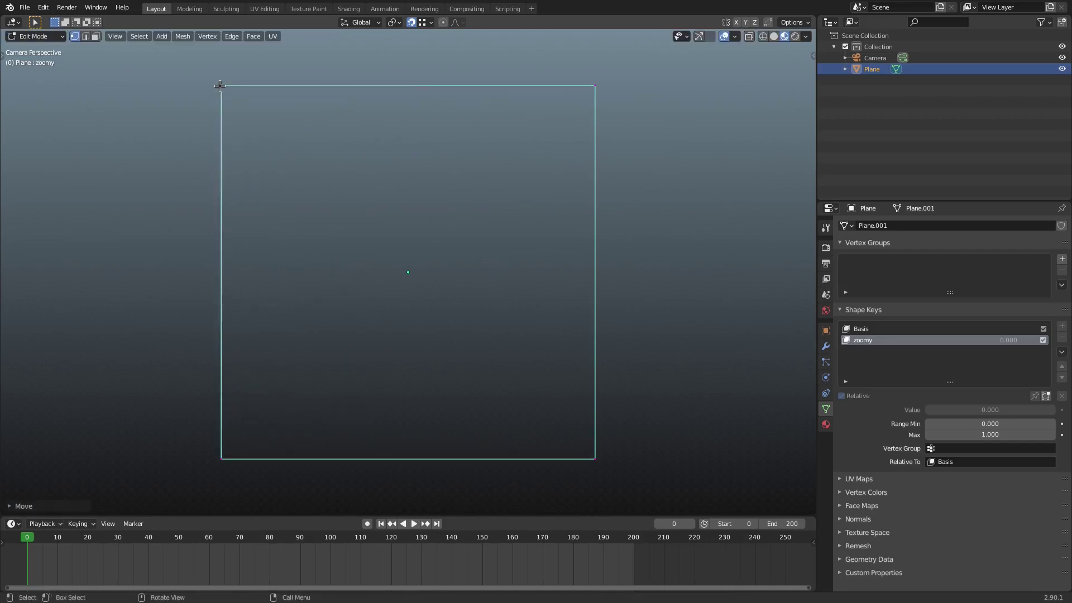
scroll(447, 265, down, 1)
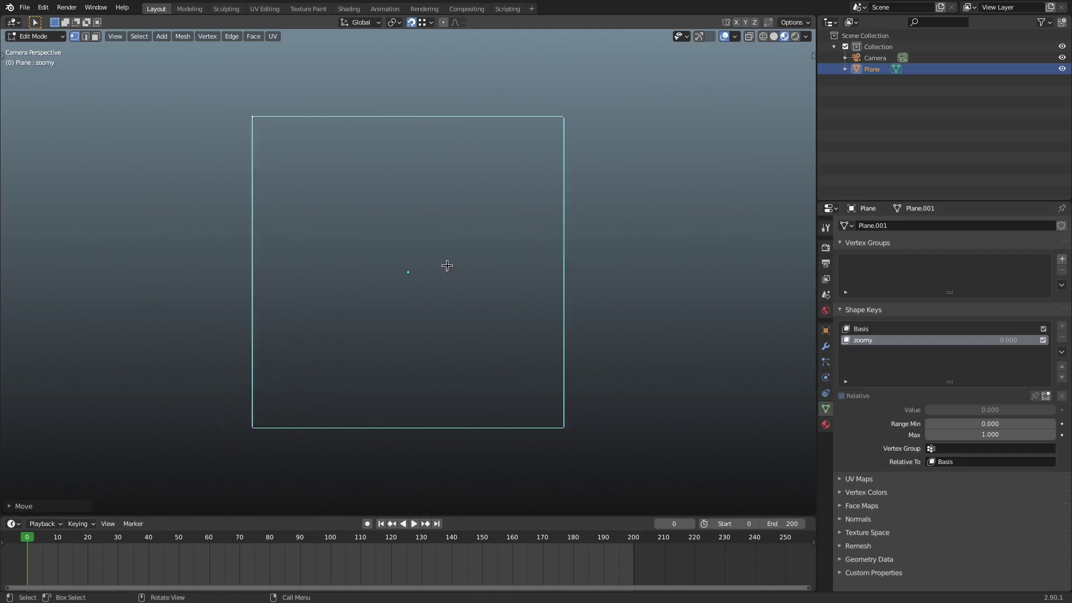
key(Tab)
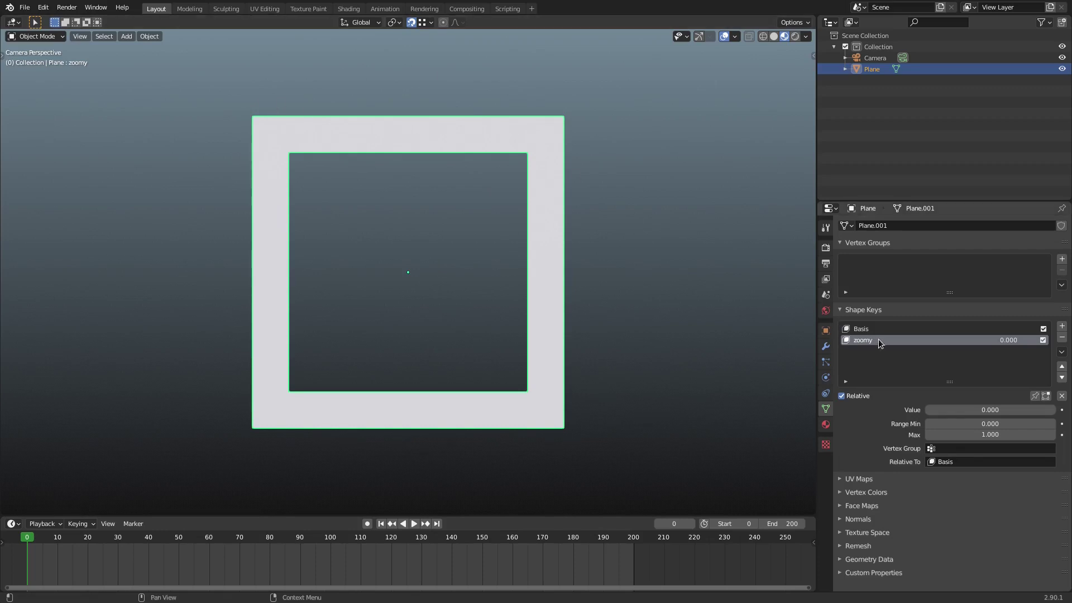
Preview the zoomy shape key by varying its Value, and compare its shape in Edit Mode and Object Mode.
mouse_move(956, 414)
mouse_down()
mouse_move(1054, 413)
mouse_move(956, 413)
mouse_up()
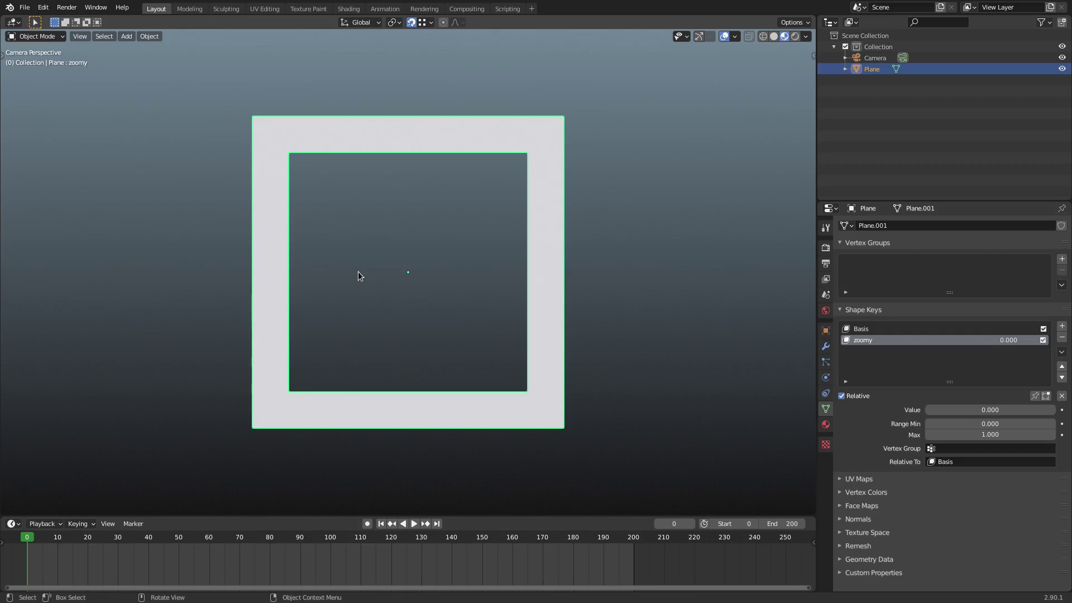
key(Tab)
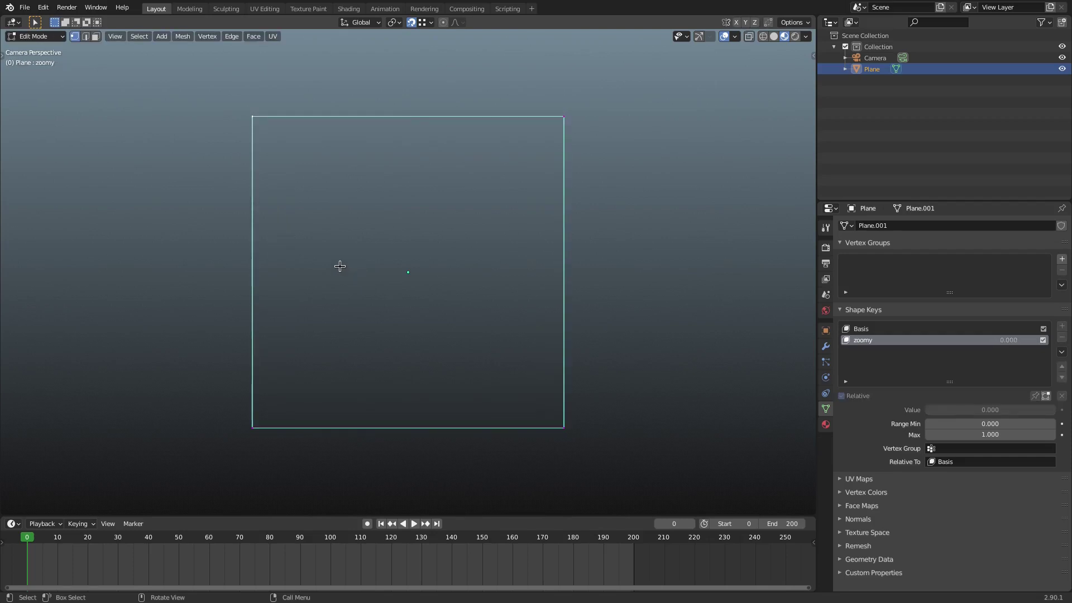
key(Tab)
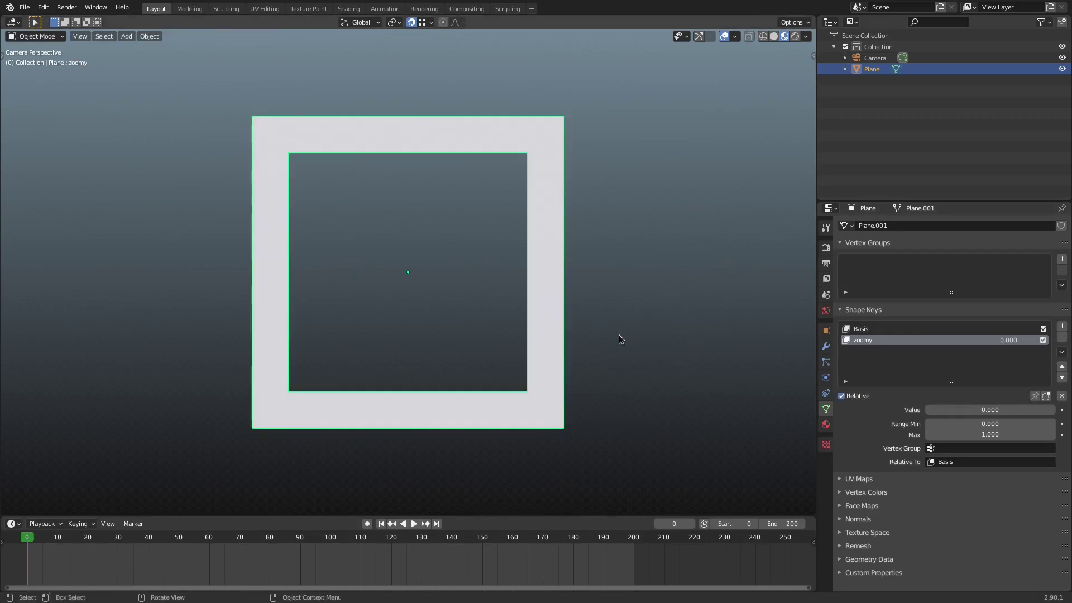
Add another shape key to the plane and name it zoomys brother.
click(1062, 326)
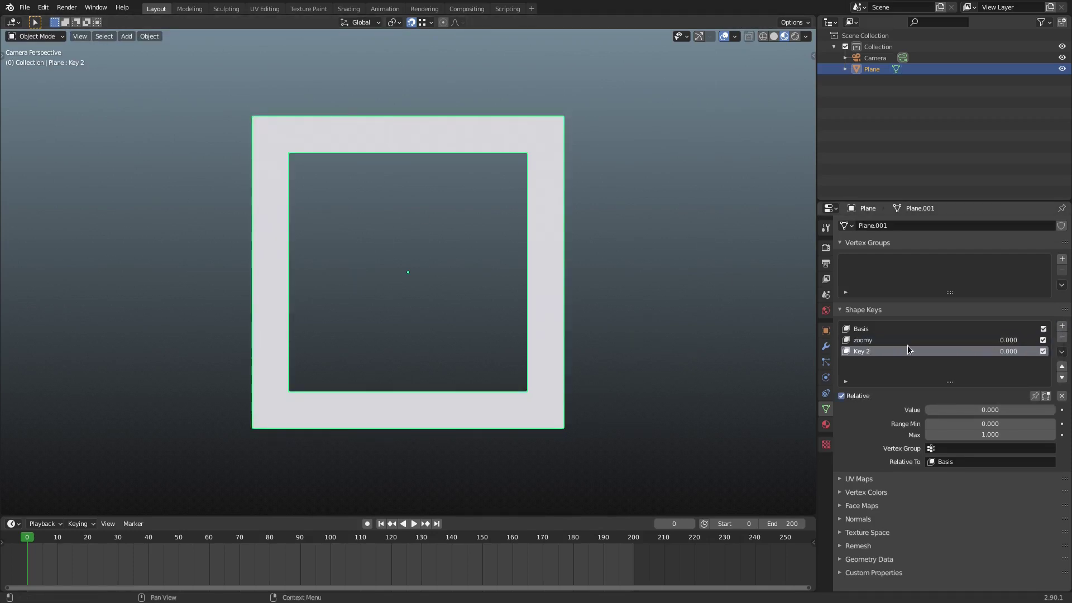
double_click(872, 351)
text(zoomys brother)
key(Return)
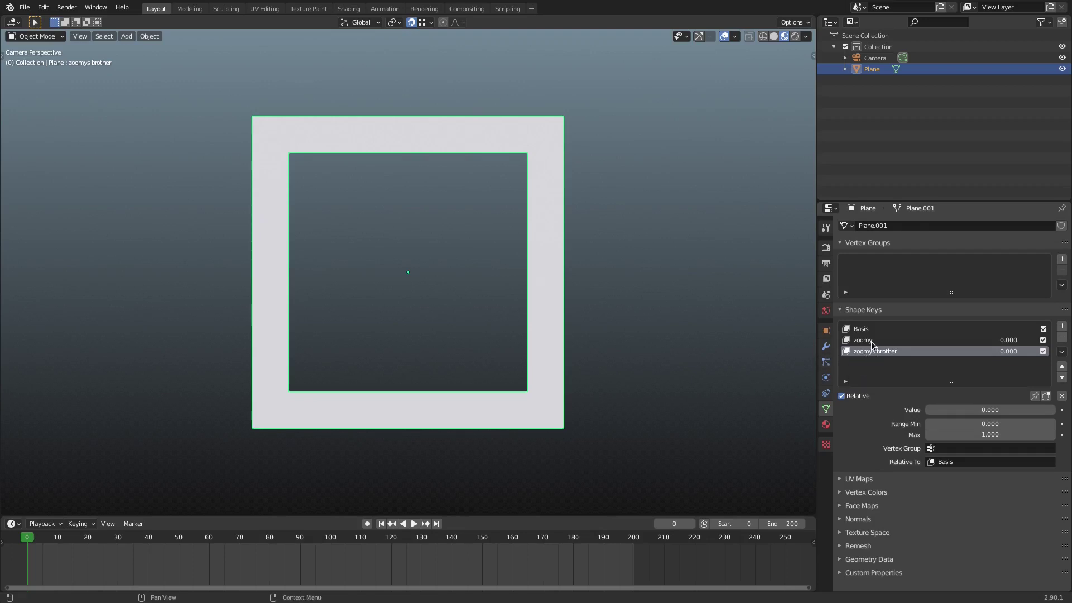
In Edit Mode on zoomys brother, snap the upper-right and lower-left inner vertices onto their outer corners and return to Object Mode.
scroll(359, 213, up, 2)
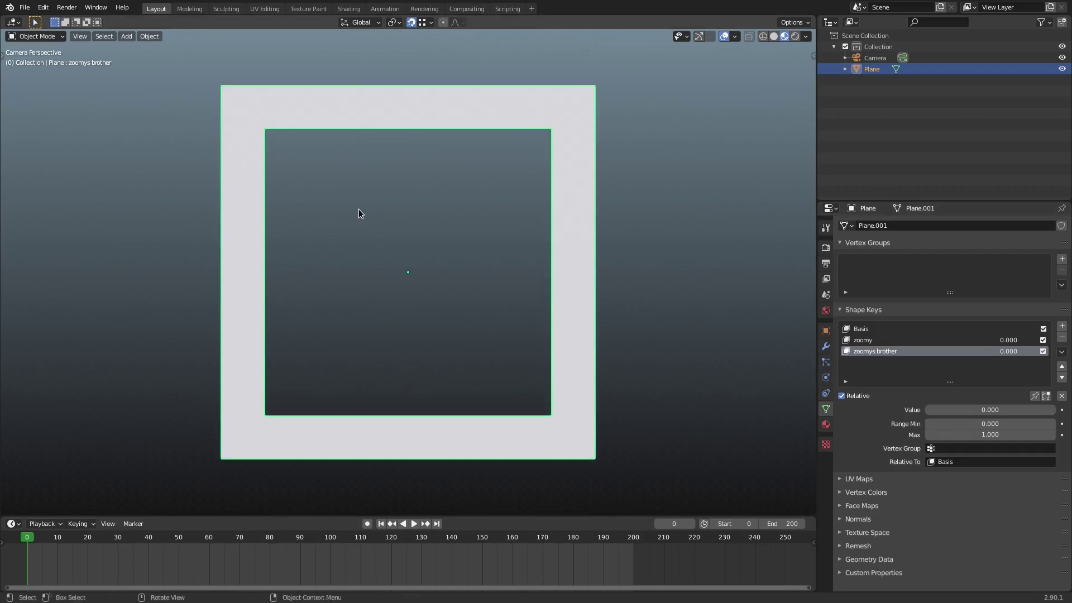
key(Tab)
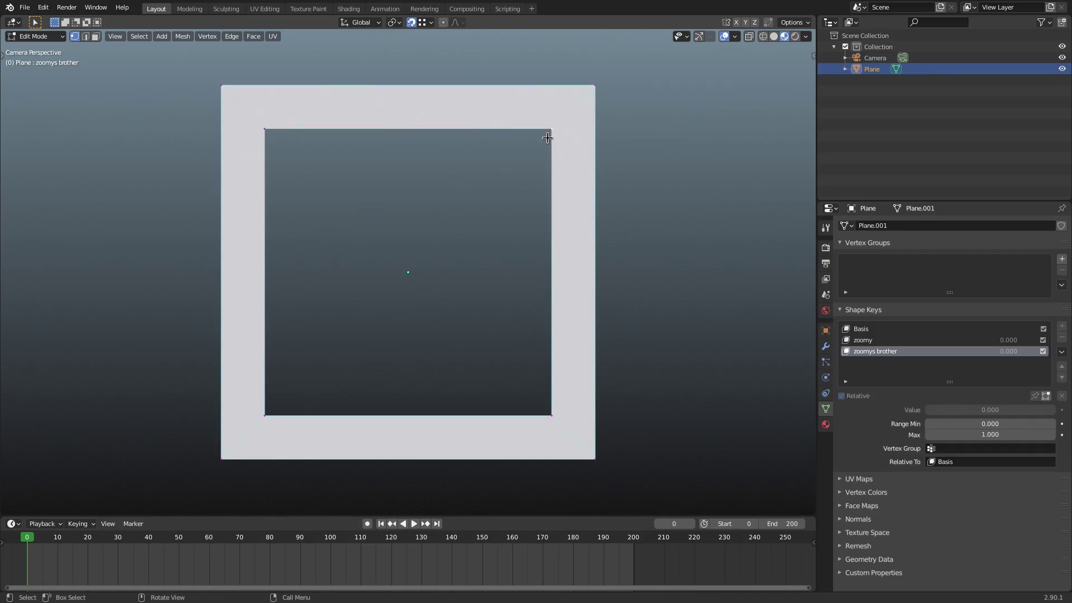
drag(548, 138, 592, 95)
drag(271, 402, 221, 447)
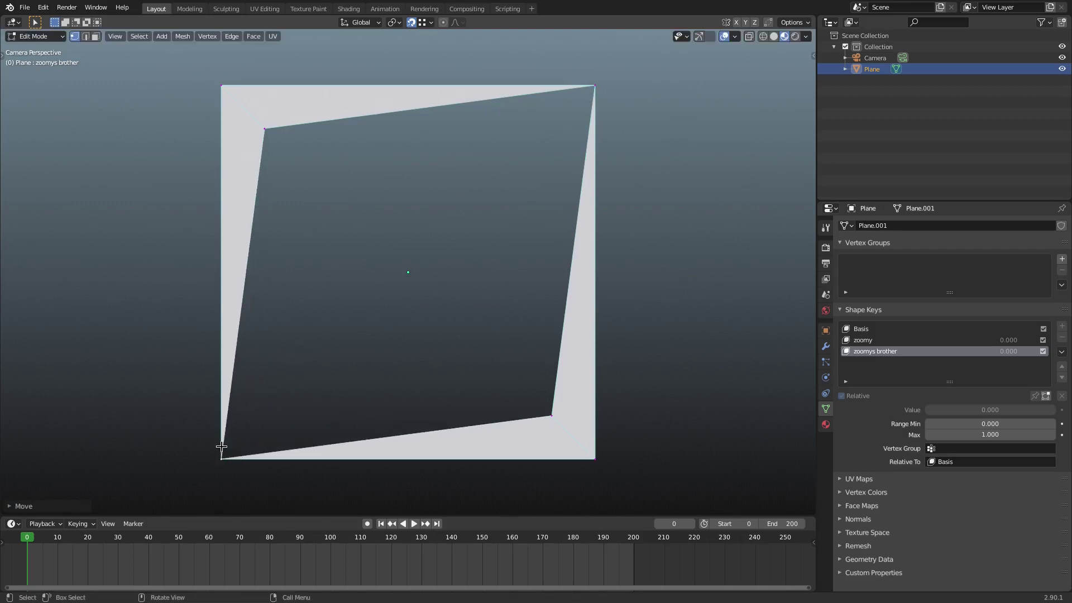
scroll(378, 328, down, 5)
scroll(426, 282, up, 3)
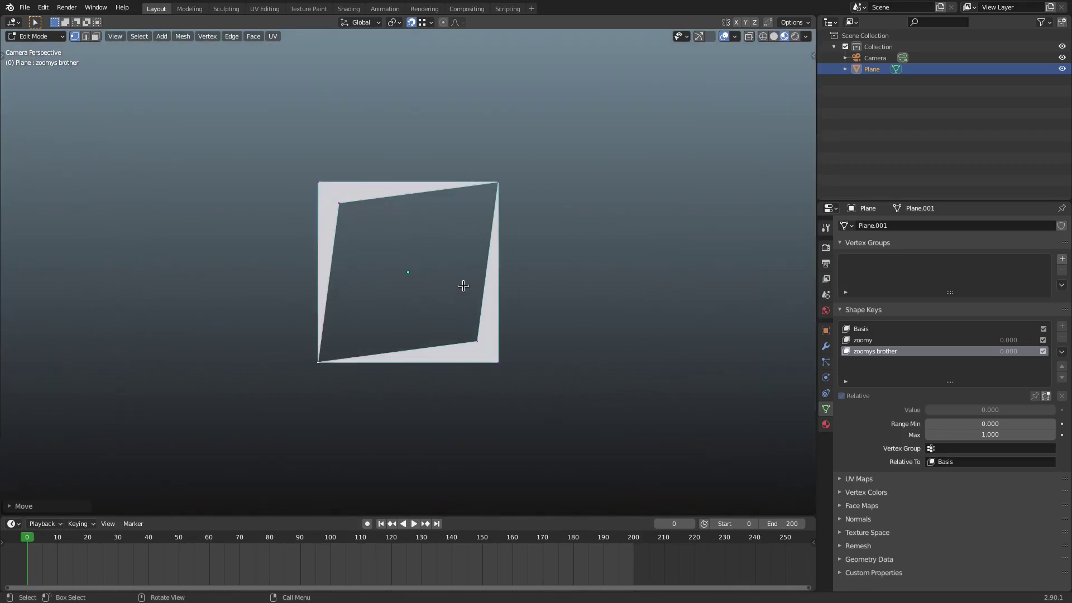
key(Tab)
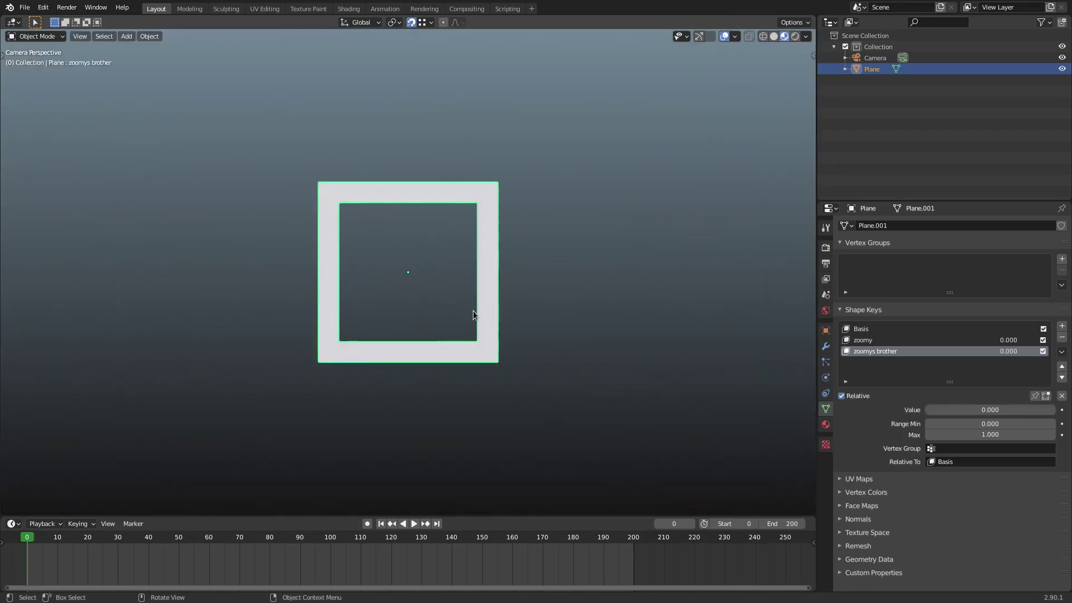
Set the Value of the zoomys brother and zoomy shape keys to 1.000 each.
scroll(470, 308, up, 4)
drag(936, 407, 1056, 409)
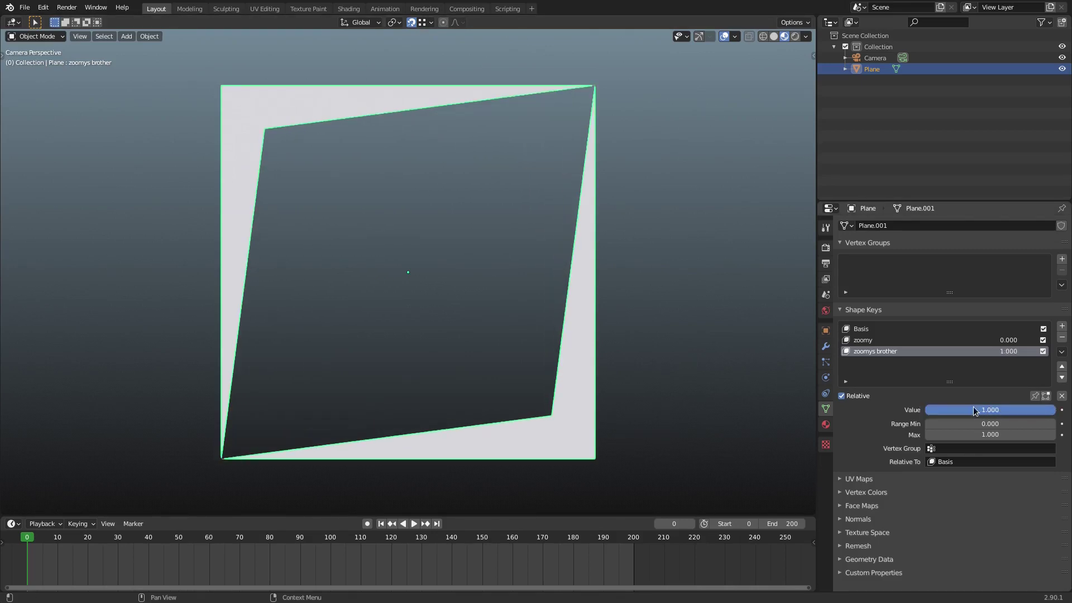
click(865, 340)
drag(953, 407, 1055, 408)
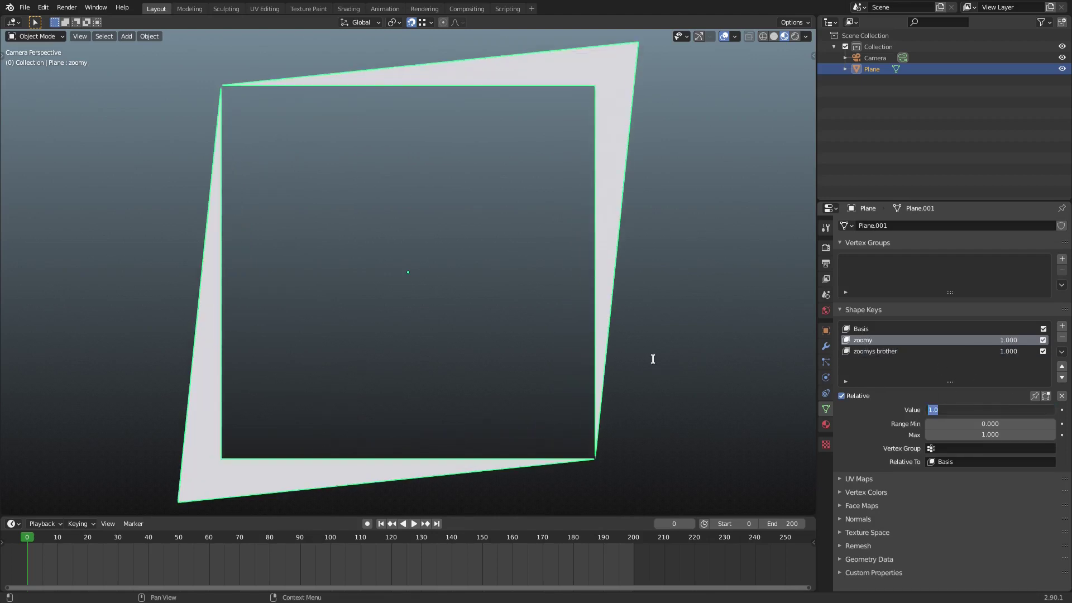
Set the zoomys brother shape key's Value to 0.000 and leave that key selected.
click(891, 352)
drag(1053, 409, 926, 410)
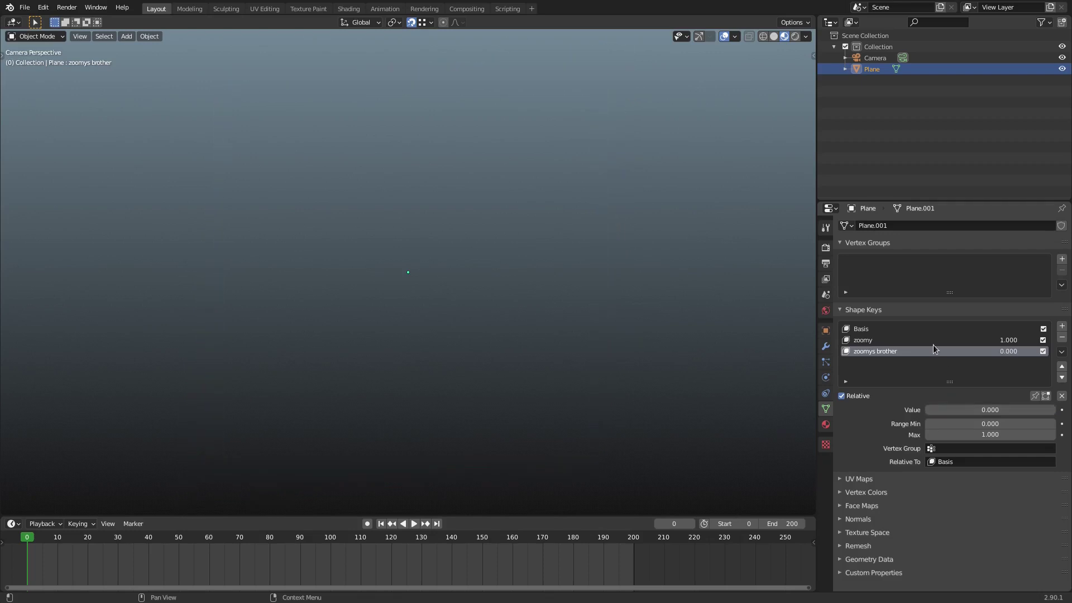
click(889, 340)
click(875, 352)
scroll(521, 291, down, 3)
scroll(522, 291, up, 2)
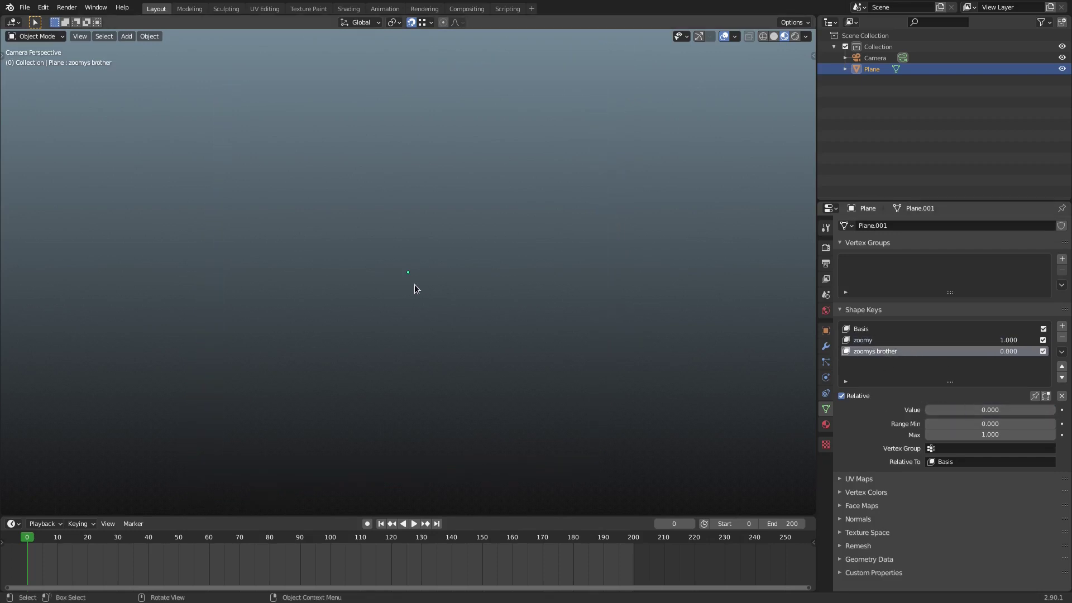
scroll(521, 290, down, 1)
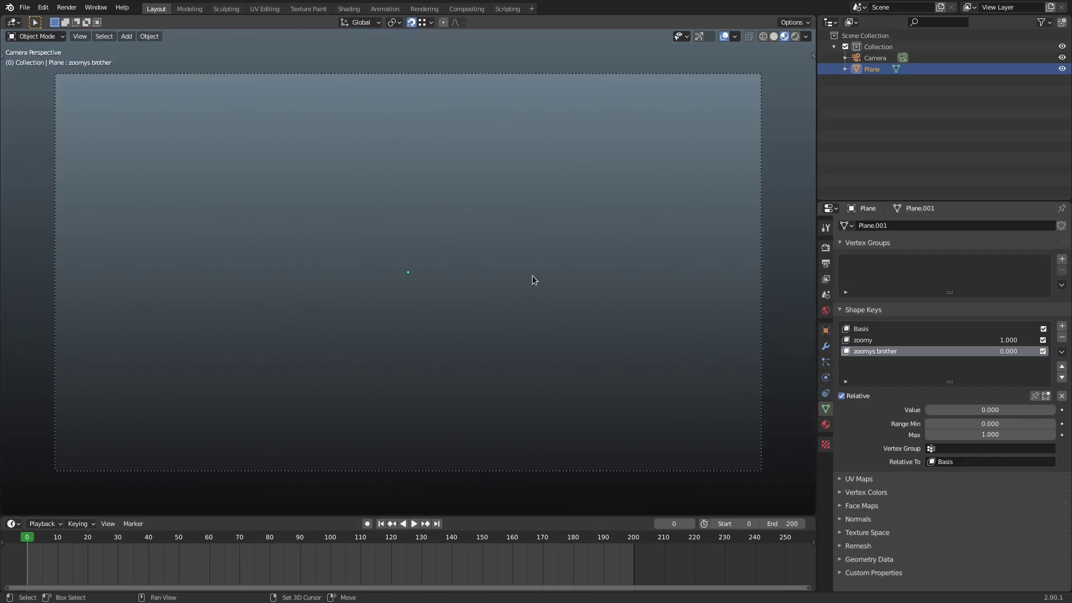
Review the scene's Motion Blur settings and check the output Frame Rate, keeping it at 60 fps.
click(827, 249)
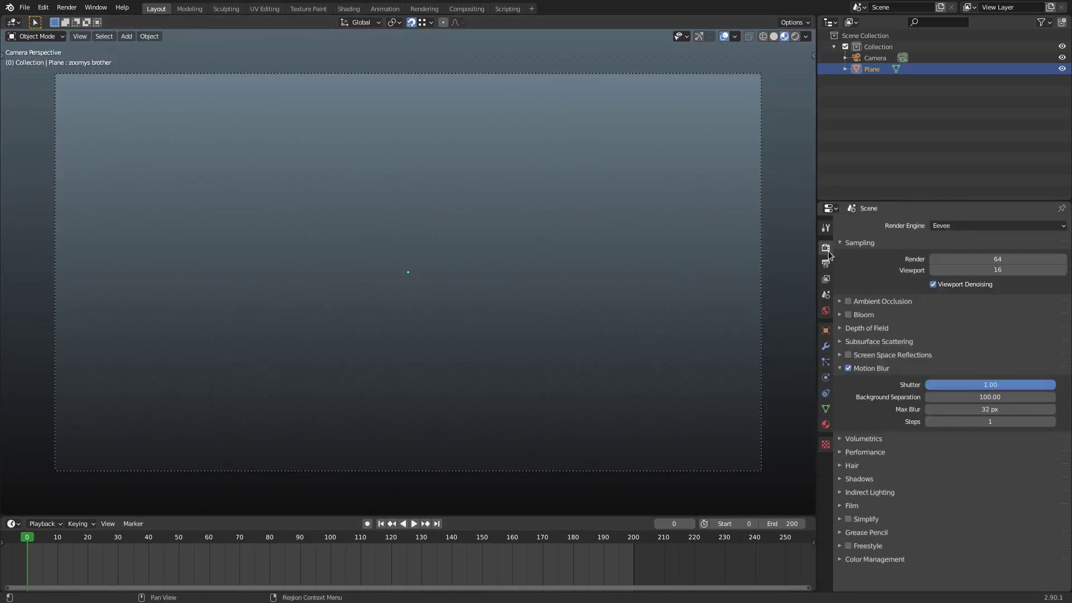
click(826, 264)
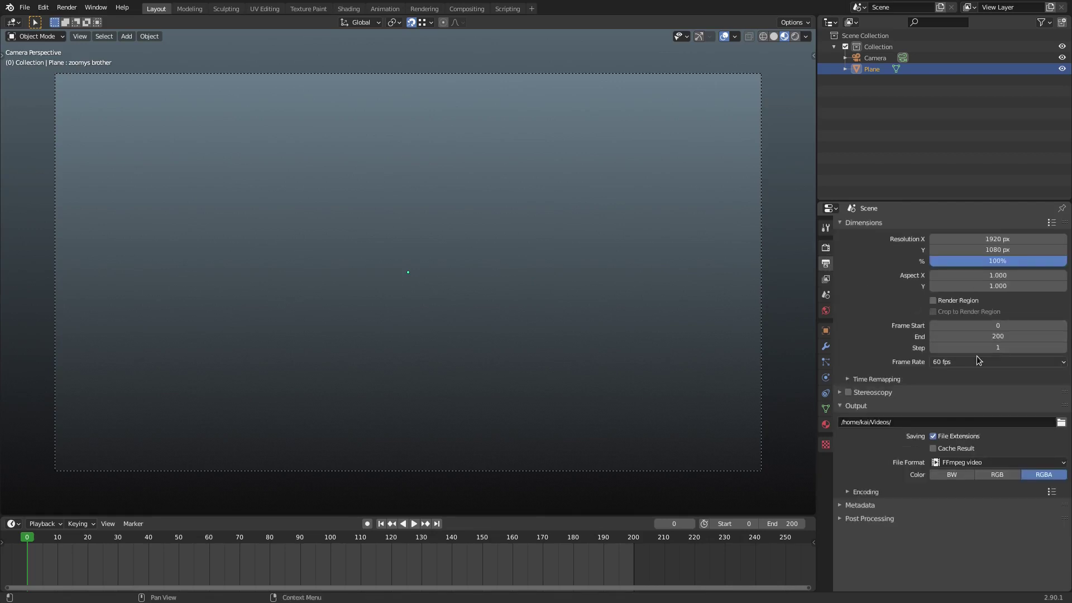
click(976, 360)
click(987, 455)
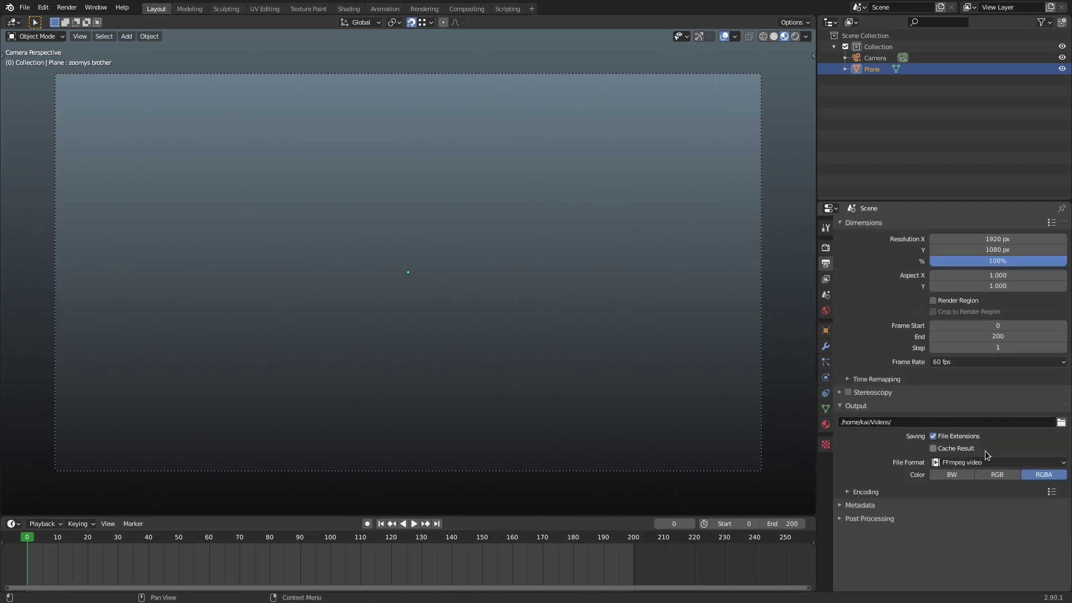
click(825, 247)
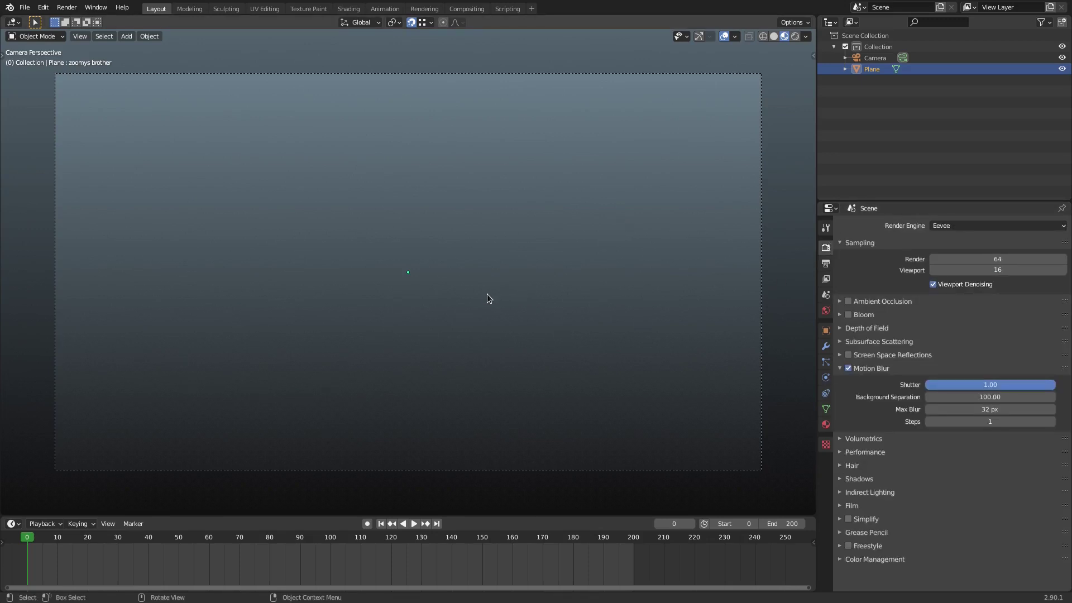
Keyframe the zoomy shape key's Value at 1.000 on frame 0 and at 0.203 on frame 10.
click(826, 408)
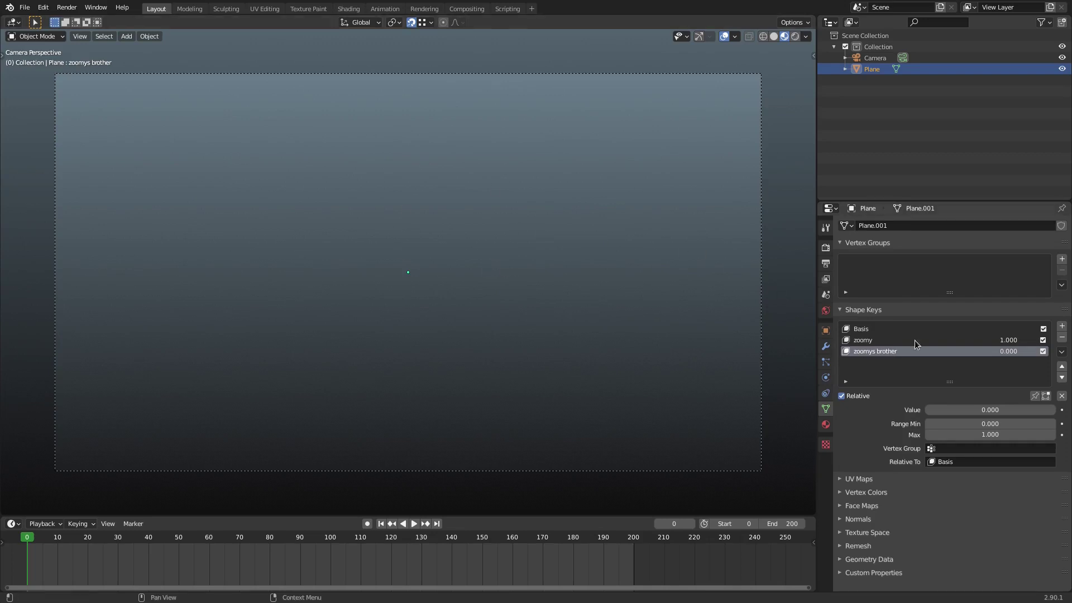
click(869, 341)
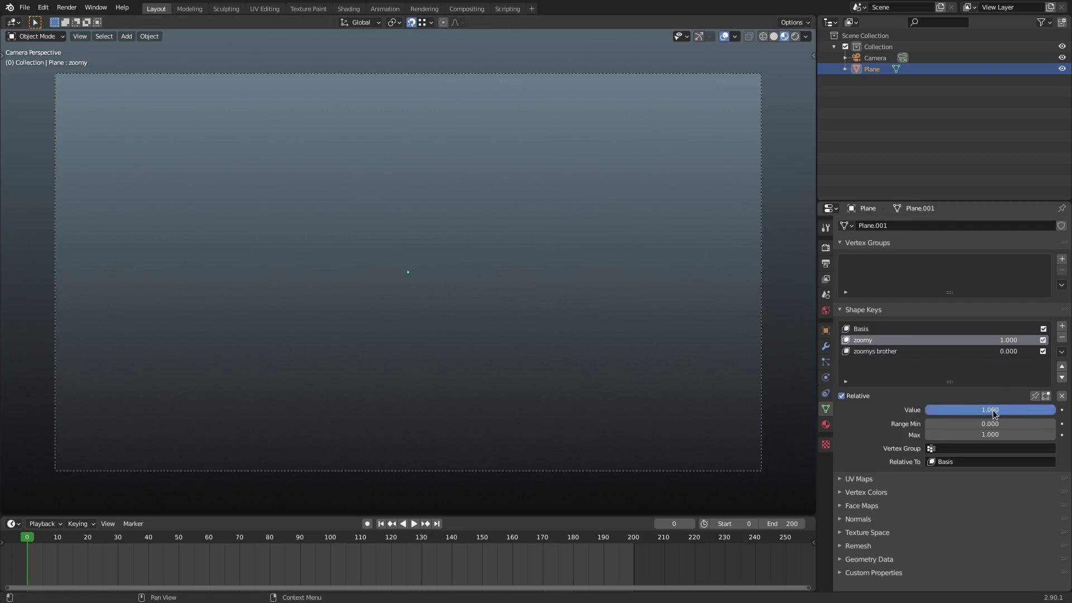
key(i)
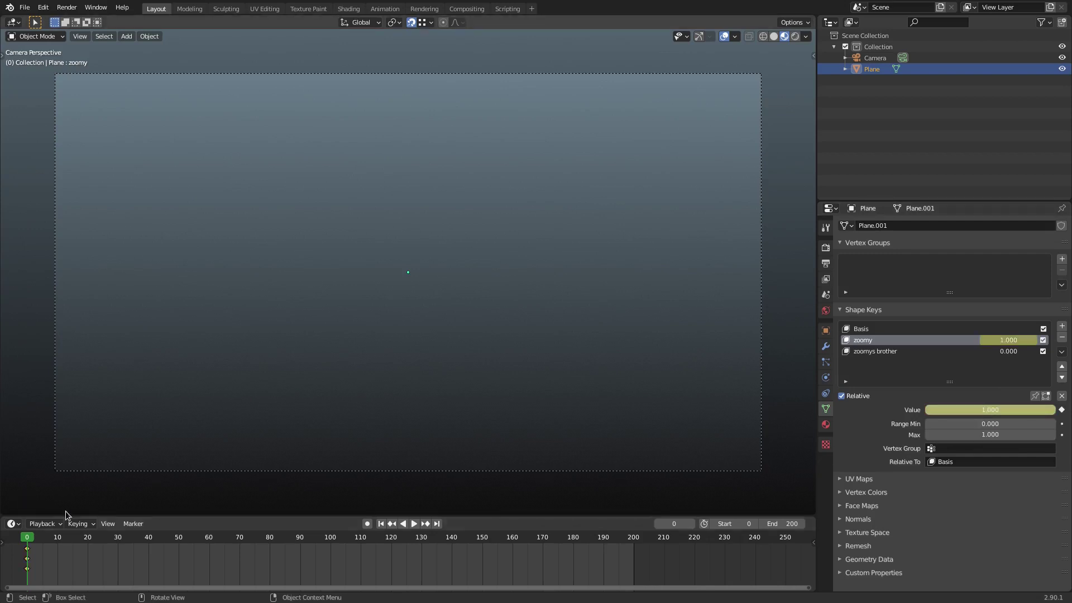
click(58, 538)
drag(997, 409, 893, 409)
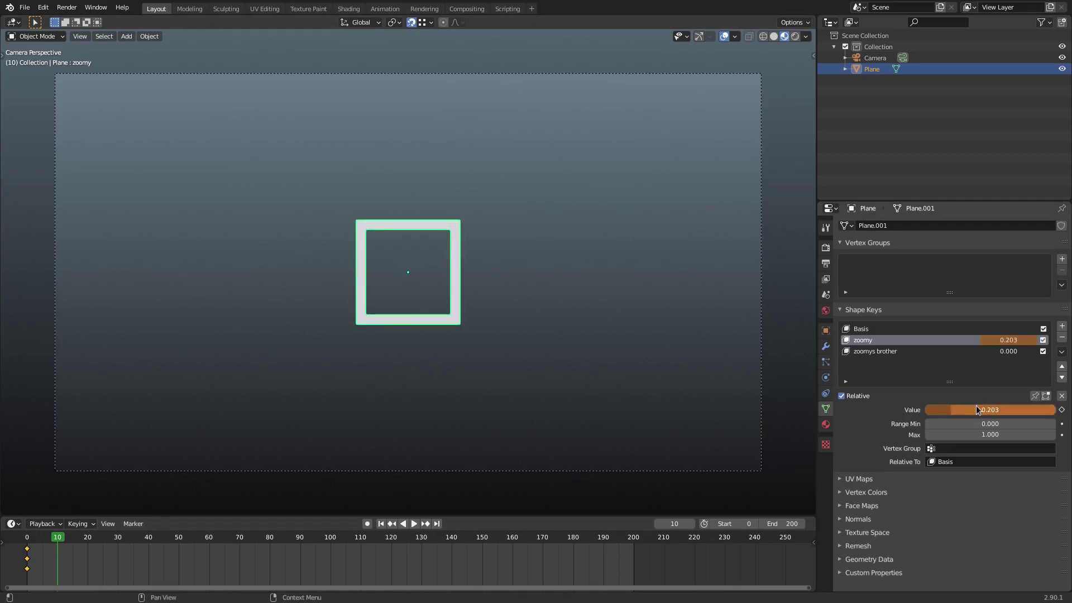
key(i)
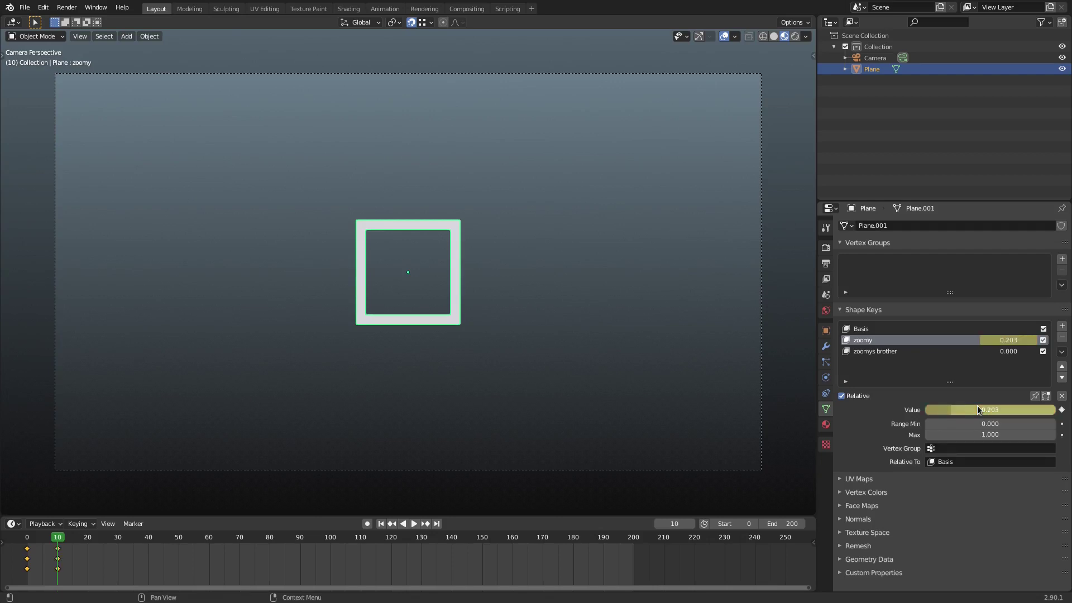
Keyframe the zoomy shape key's Value at 0.000 on frame 40.
click(149, 540)
key(space)
key(space)
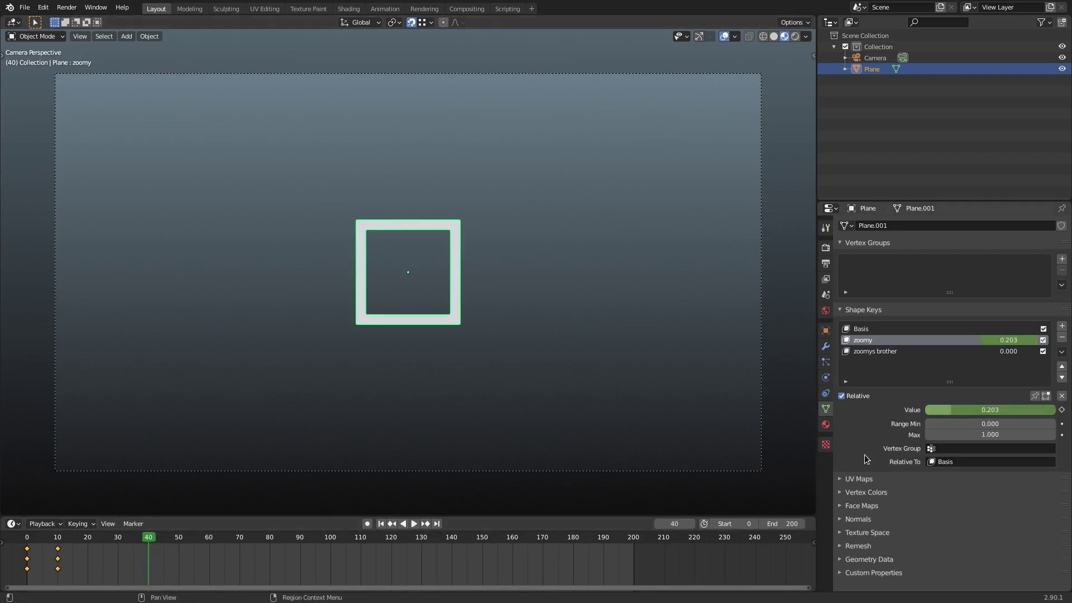
drag(984, 408, 949, 408)
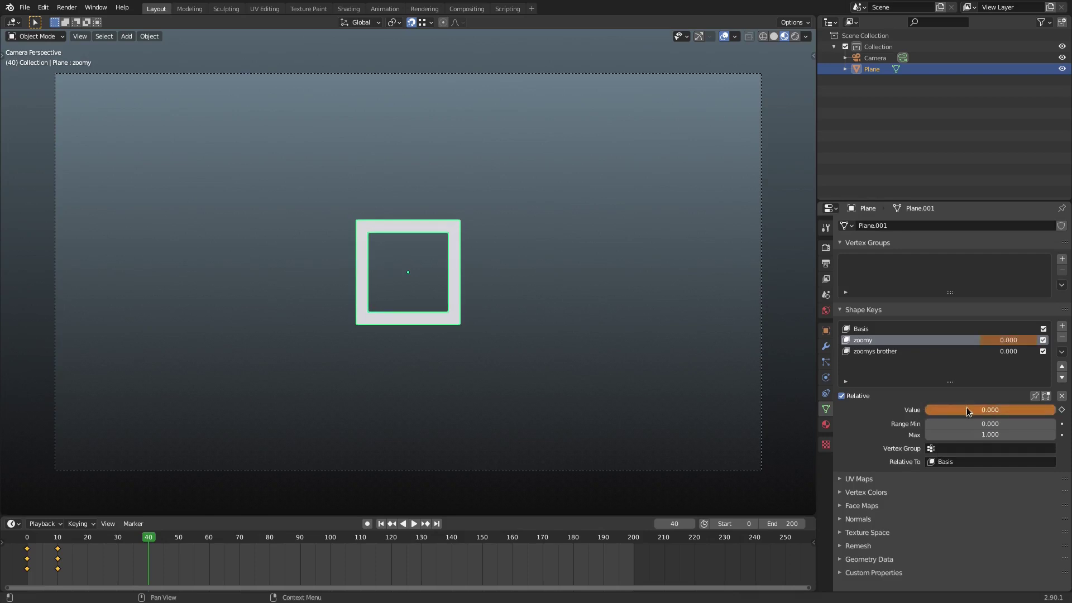
key(i)
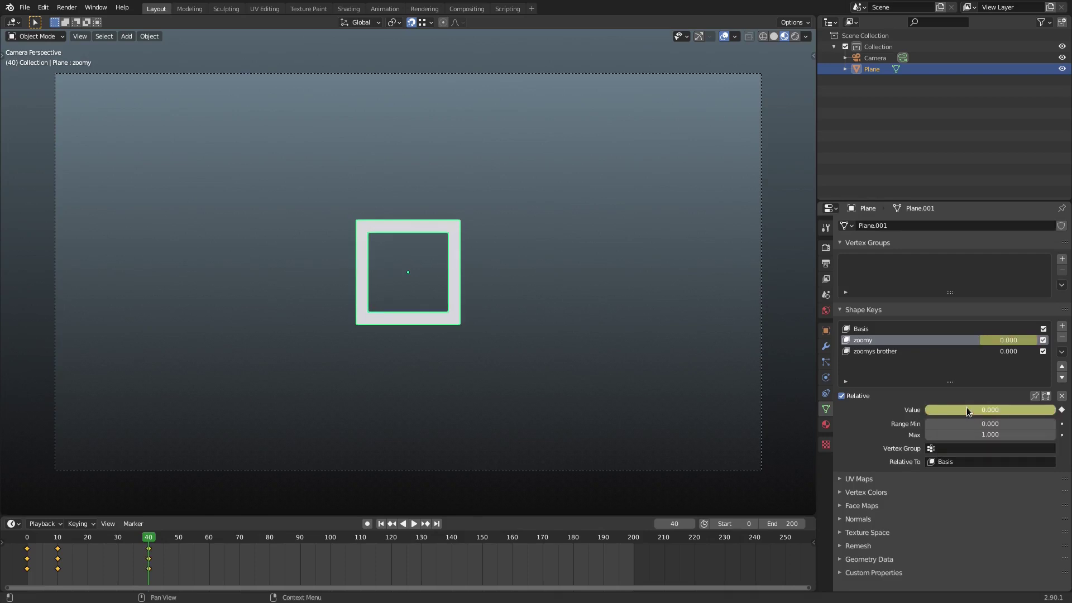
Play the animation from the first frame several times to preview the zoomy shape key's motion.
click(382, 524)
click(413, 524)
click(382, 524)
click(382, 524)
click(382, 524)
click(382, 524)
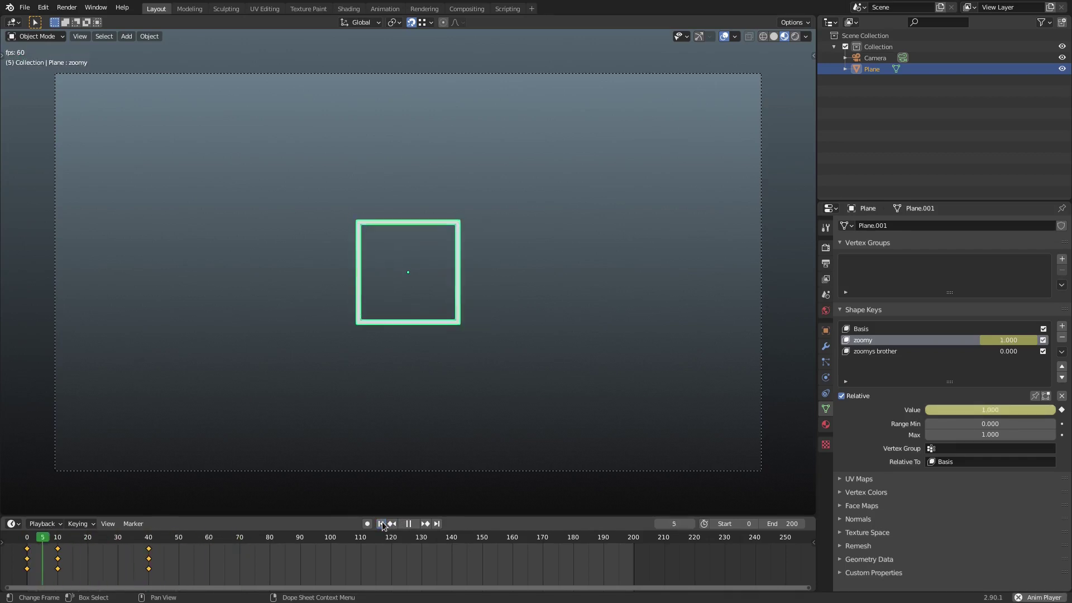
click(382, 524)
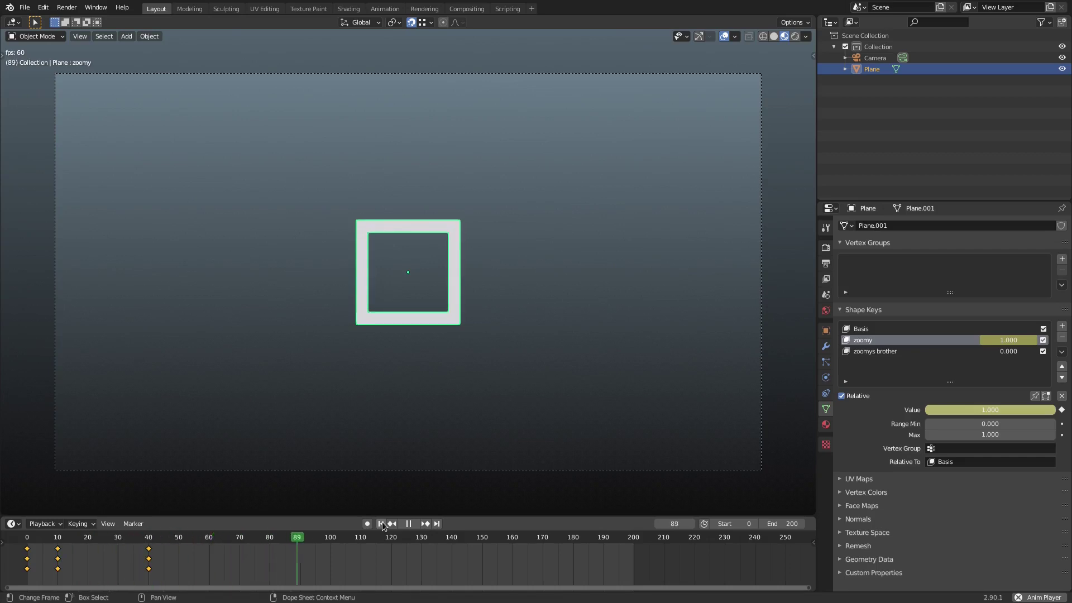
click(381, 524)
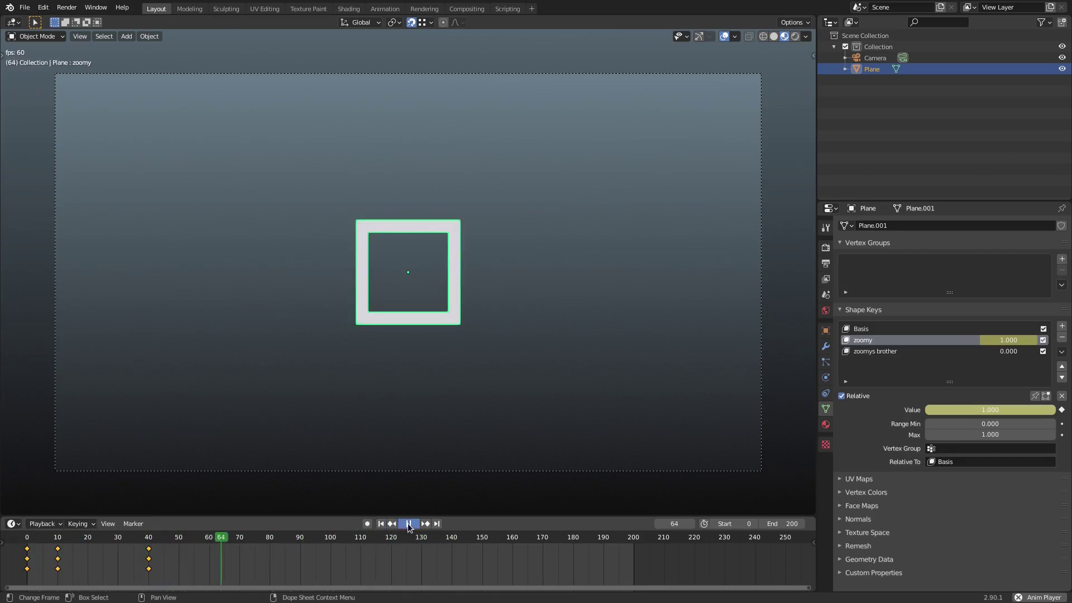
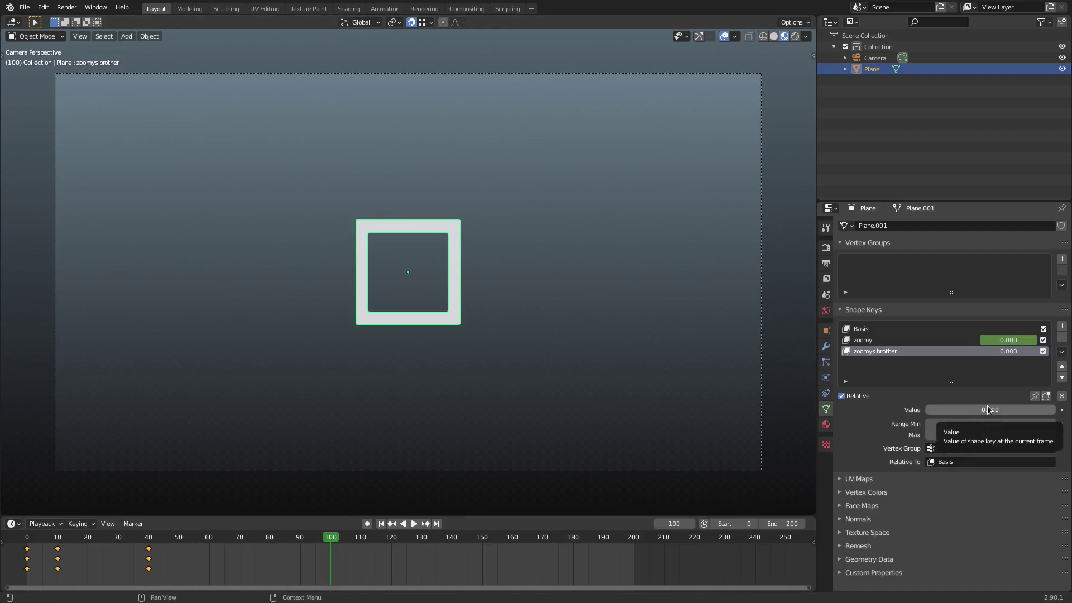
Keyframe the zoomys brother shape key's Value at 0.000 on frame 100 and at 0.644 on frame 110.
key(i)
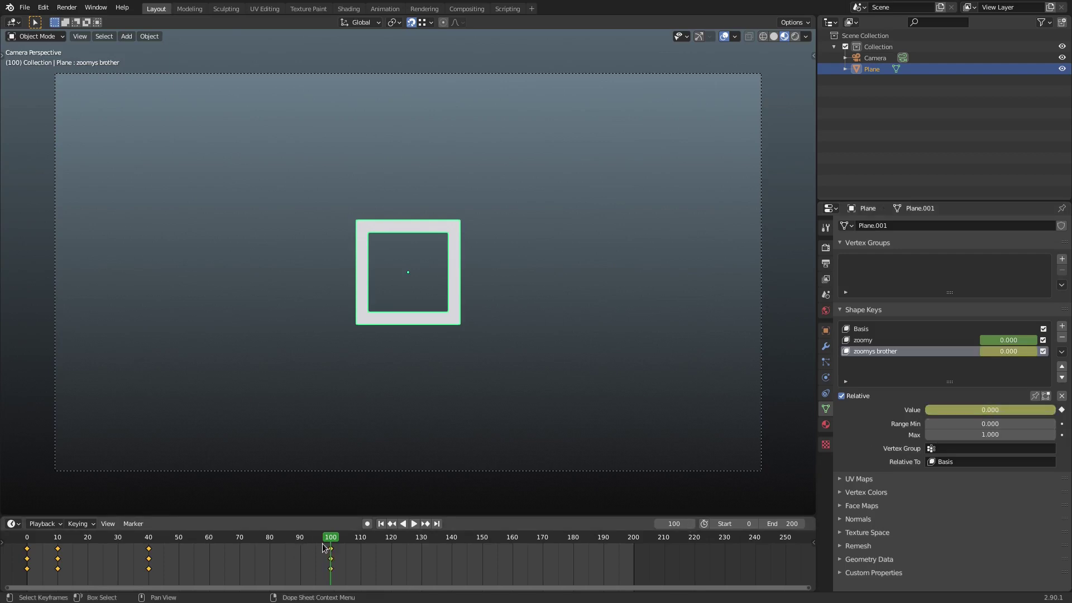
click(365, 540)
drag(926, 414, 1014, 410)
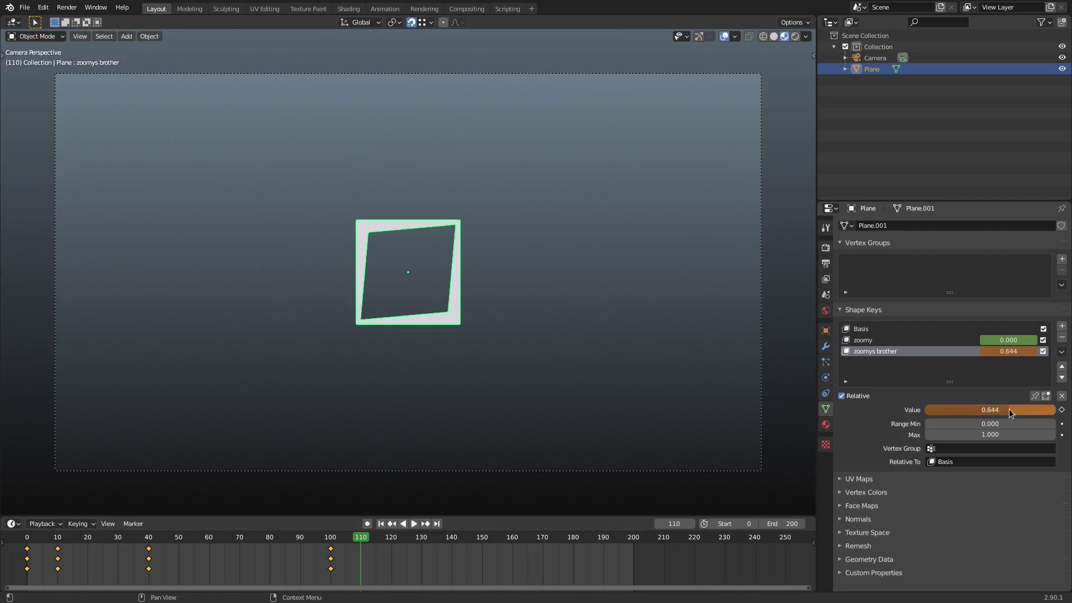
key(i)
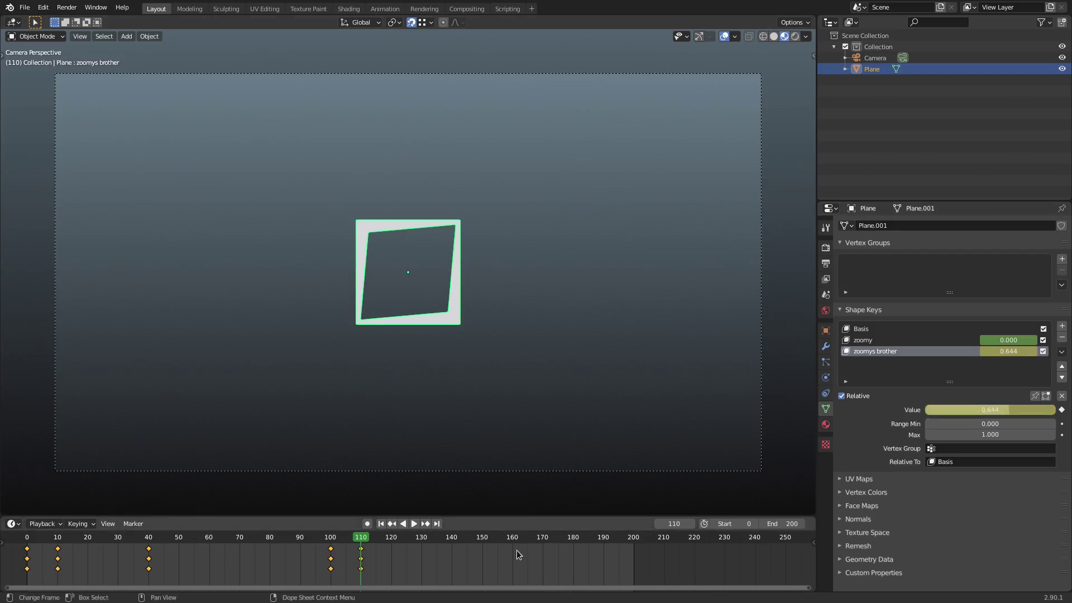
Keyframe the zoomys brother shape key's Value at 1.000 on frame 140.
click(451, 539)
drag(1020, 408, 1031, 413)
key(i)
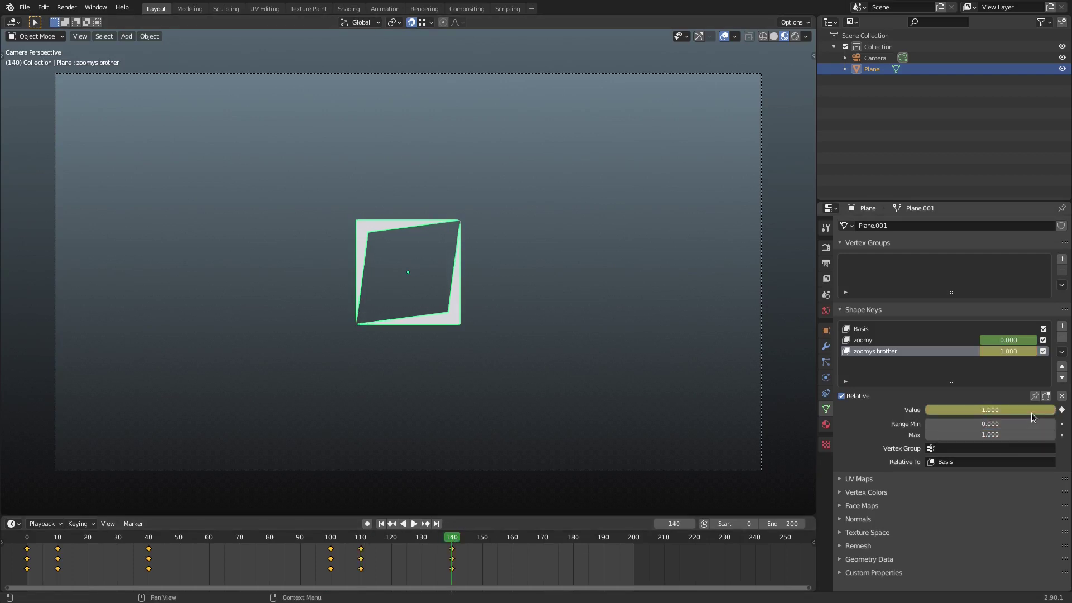
key(space)
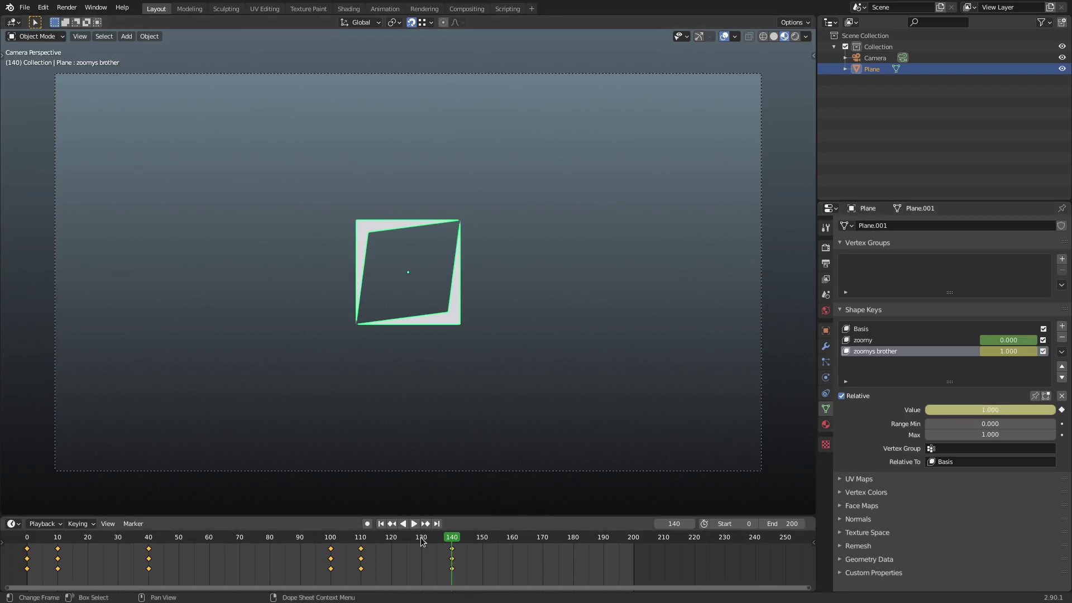
Select the zoomy shape key and keyframe its Value at 0.000 on frame 135.
click(422, 539)
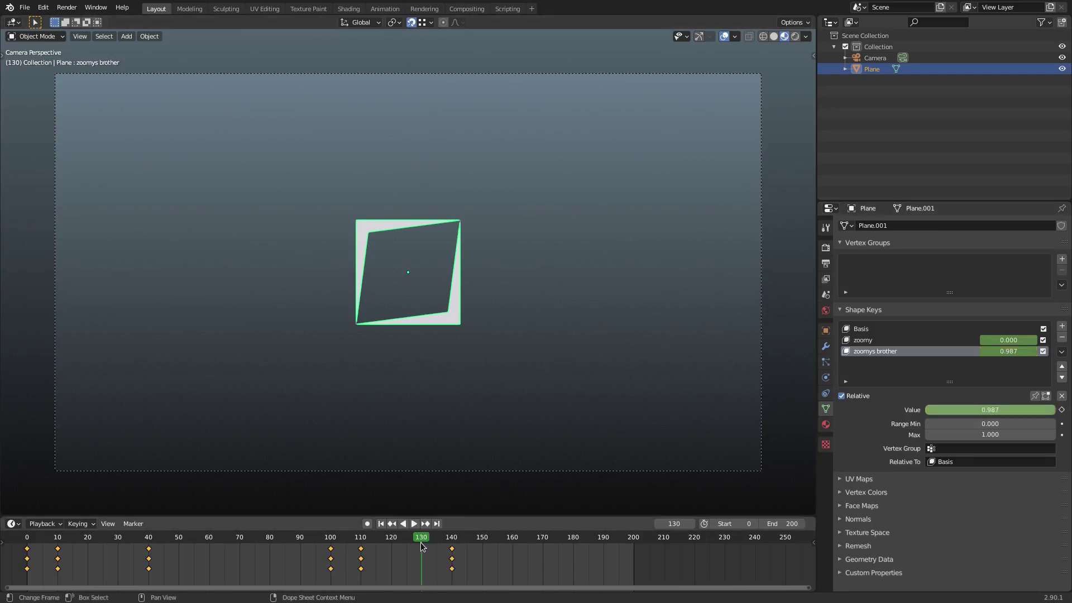
mouse_move(433, 541)
mouse_down()
mouse_move(451, 543)
mouse_move(438, 540)
mouse_up()
click(879, 340)
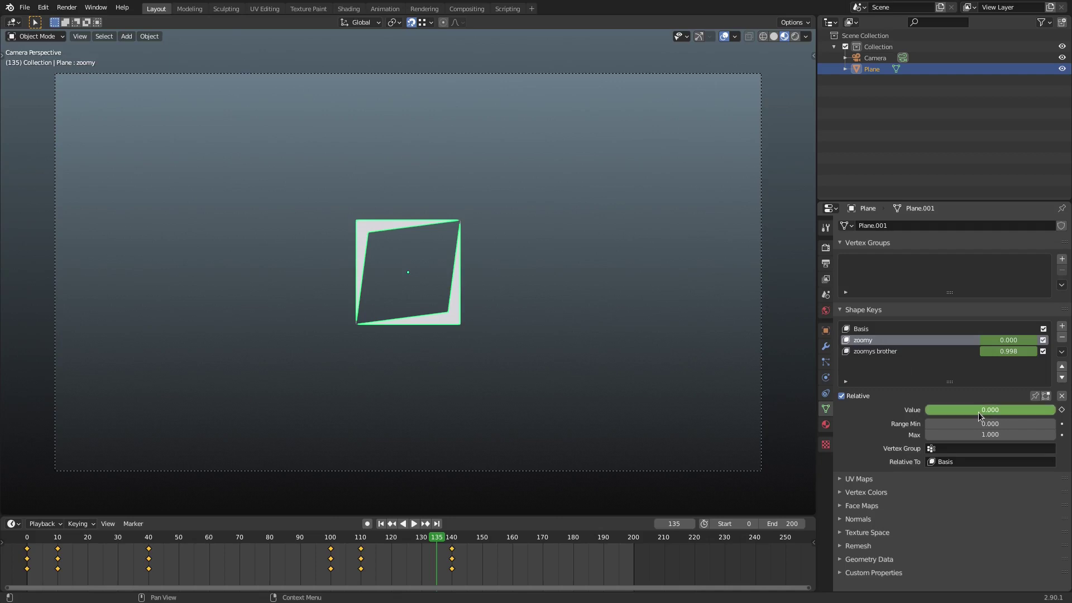
key(i)
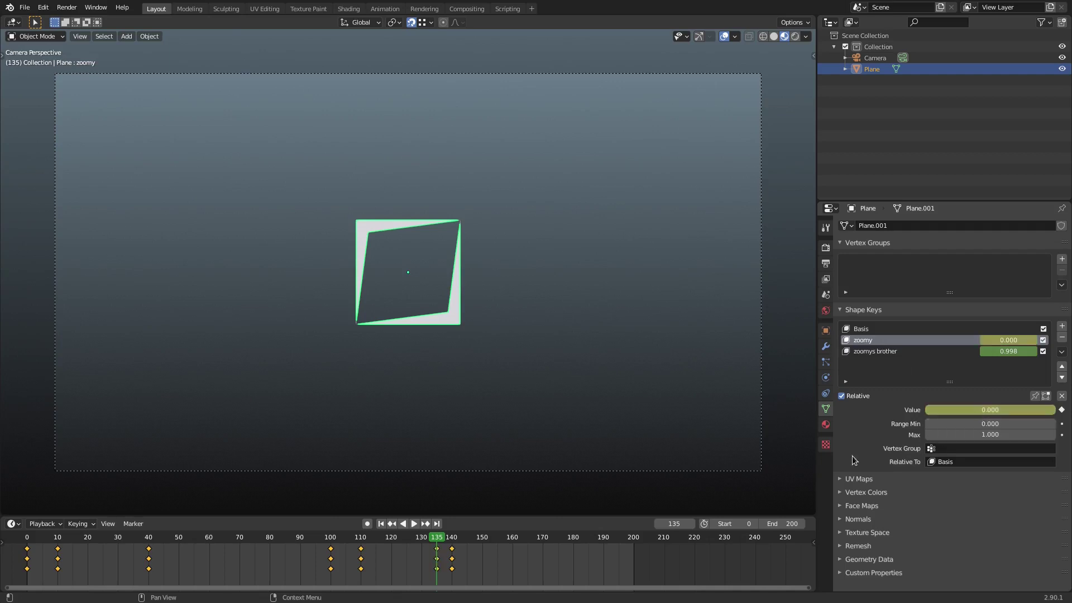
Keyframe the zoomy shape key's Value at 0.758 on frame 145.
key(space)
key(space)
drag(950, 410, 1024, 410)
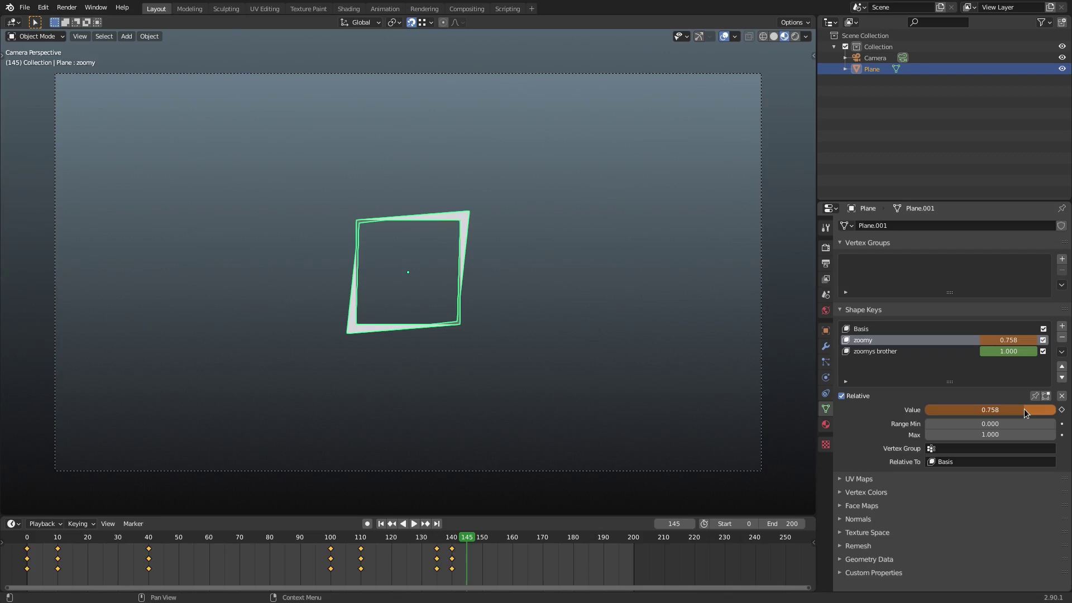
key(i)
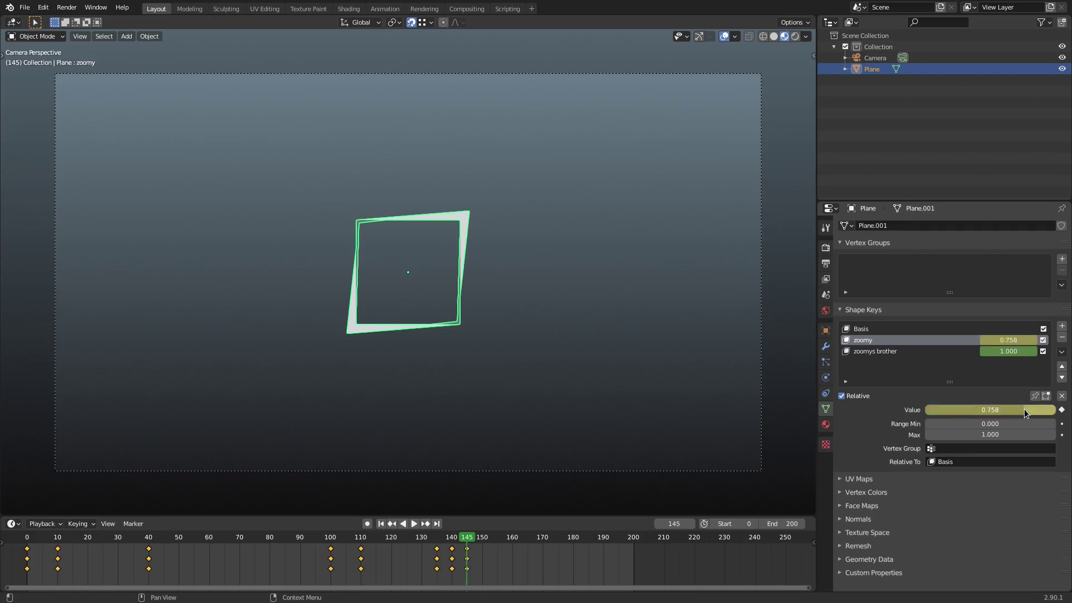
Keyframe the zoomy shape key's Value at 1.000 on frame 170.
key(space)
click(529, 540)
drag(529, 540, 542, 541)
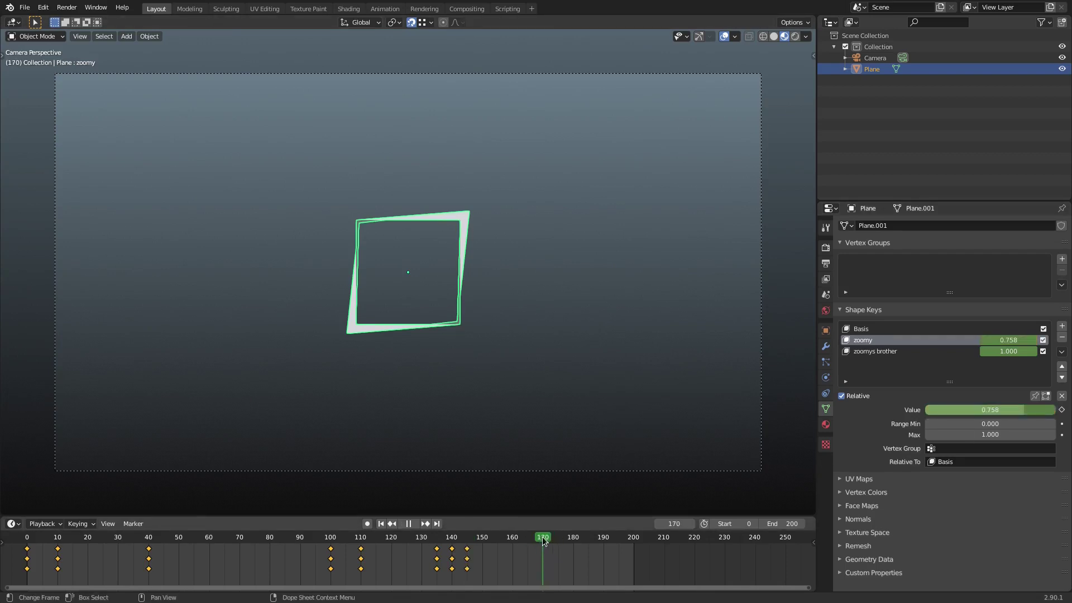
key(space)
drag(1040, 405, 1064, 405)
key(i)
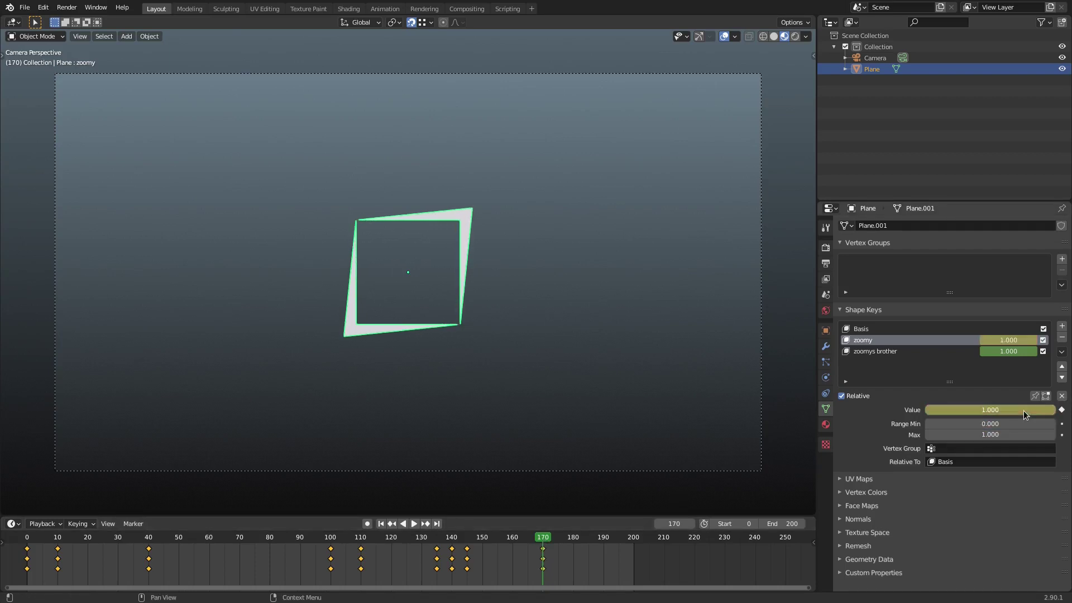
Select the zoomys brother shape key and move its keyframe from frame 140 to about frame 132.
scroll(325, 162, up, 2)
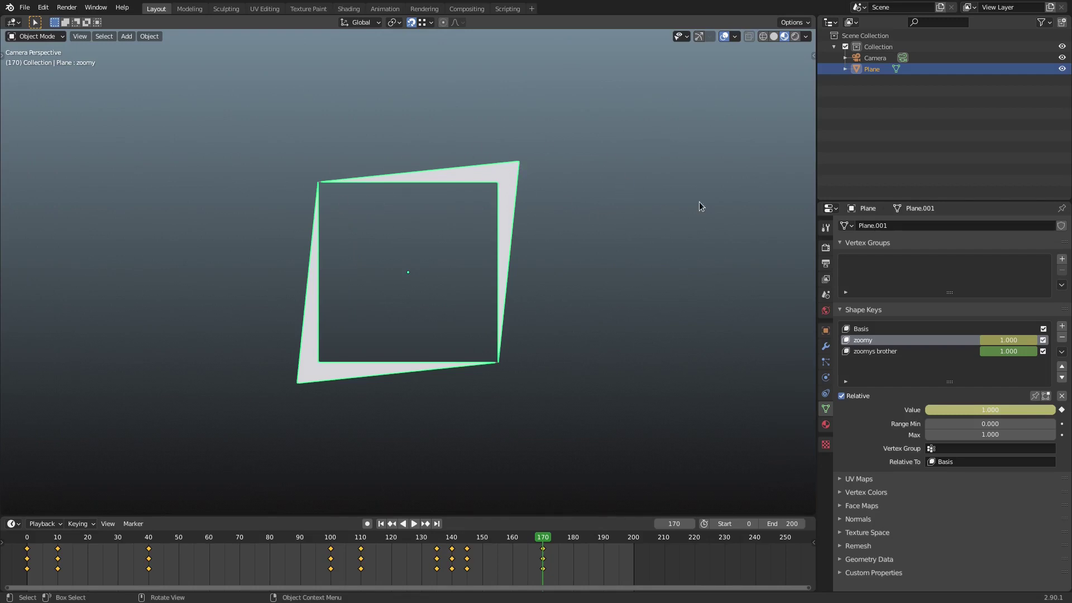
click(895, 351)
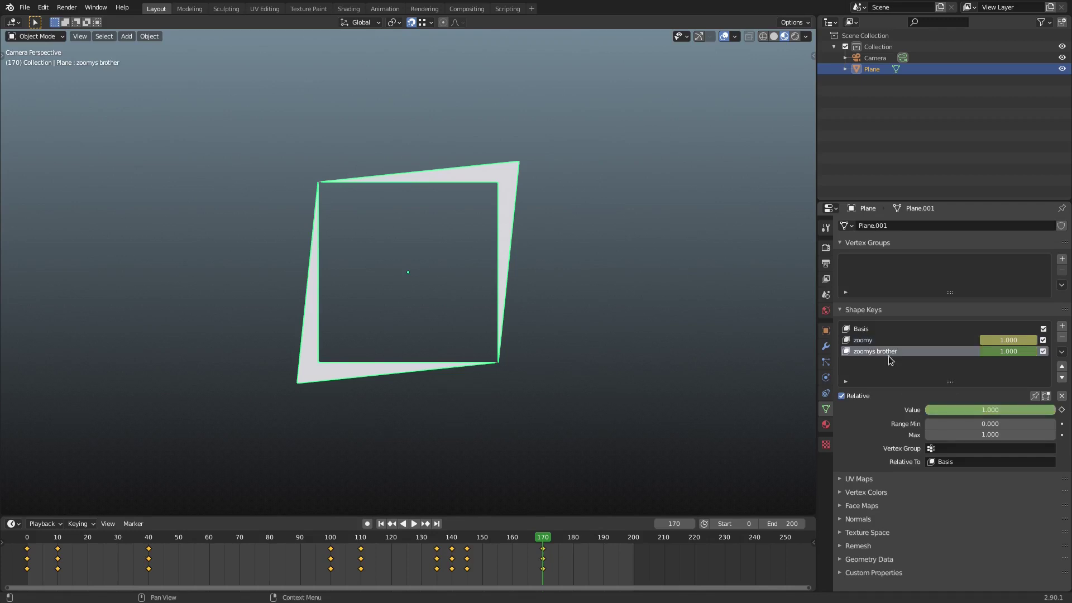
click(451, 537)
mouse_move(453, 538)
mouse_down()
mouse_move(434, 538)
mouse_move(452, 540)
mouse_up()
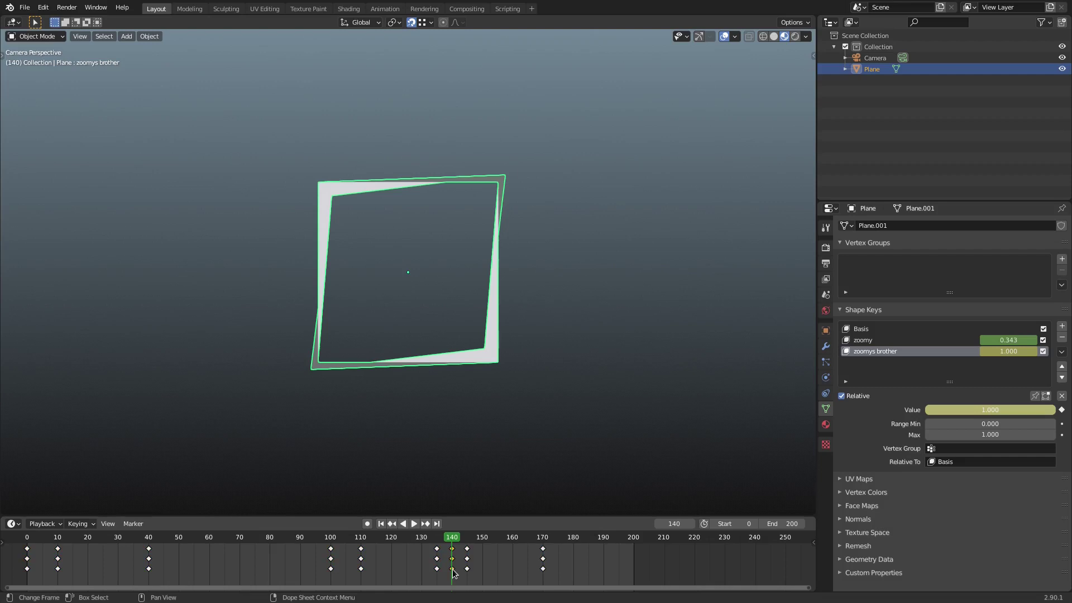
key(g)
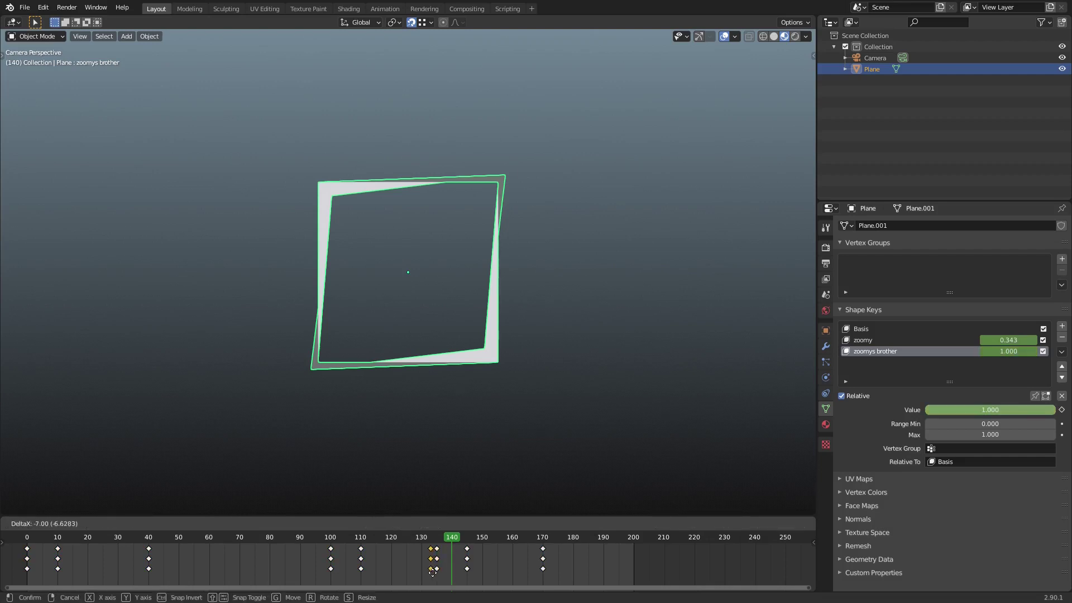
click(431, 569)
Keyframe the zoomys brother shape key's Value at 0.000 on frame 142.
drag(433, 538, 438, 542)
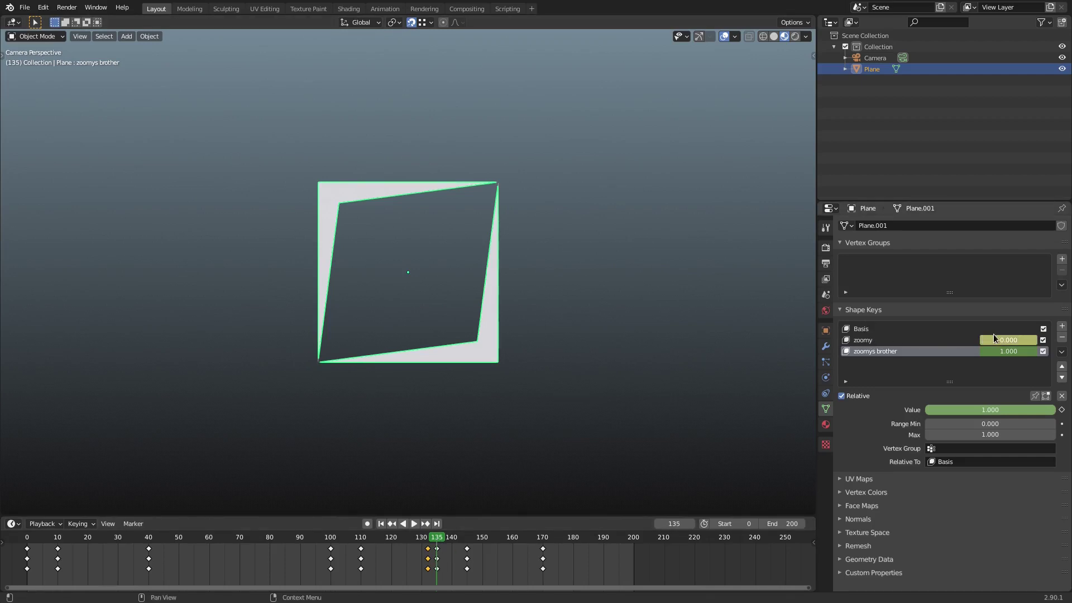
drag(432, 544, 459, 543)
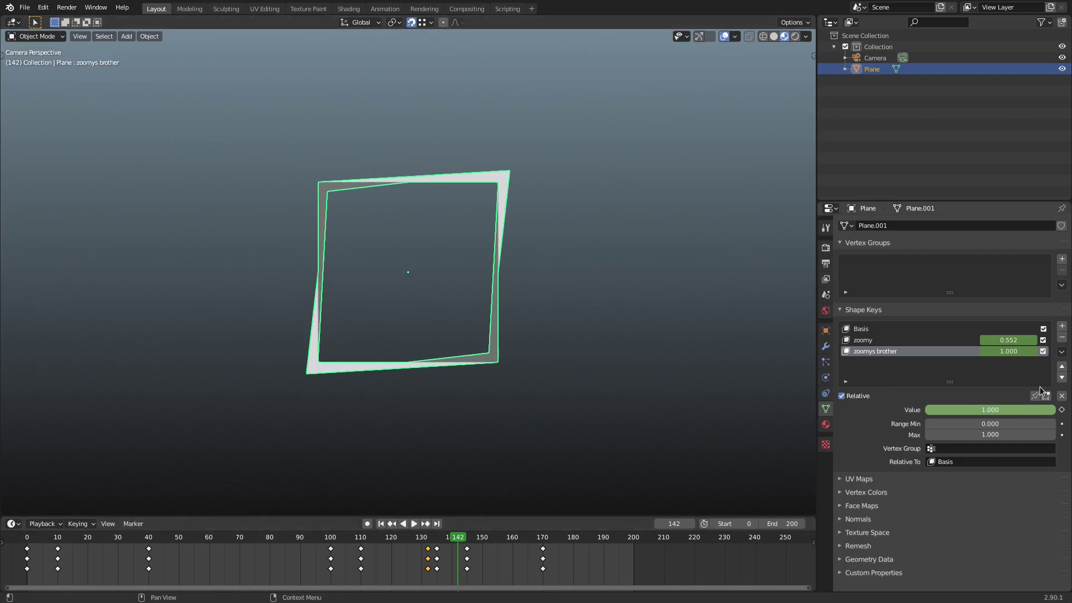
drag(1030, 411, 944, 411)
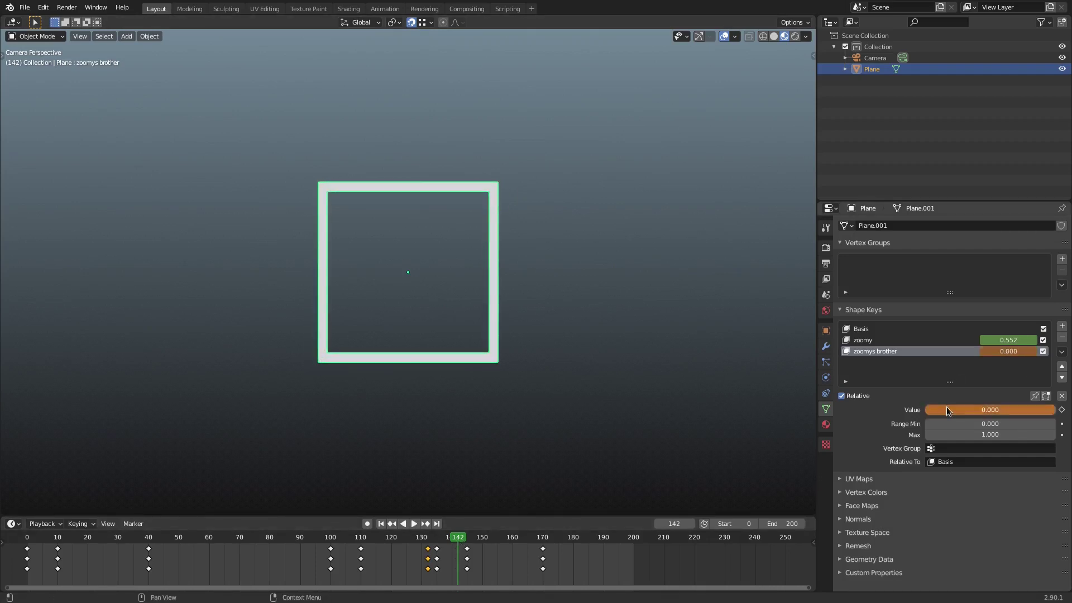
key(i)
Check the motion up to frame 175 and set the animation's end frame to 175.
drag(428, 538, 557, 538)
click(405, 524)
click(790, 522)
text(1)
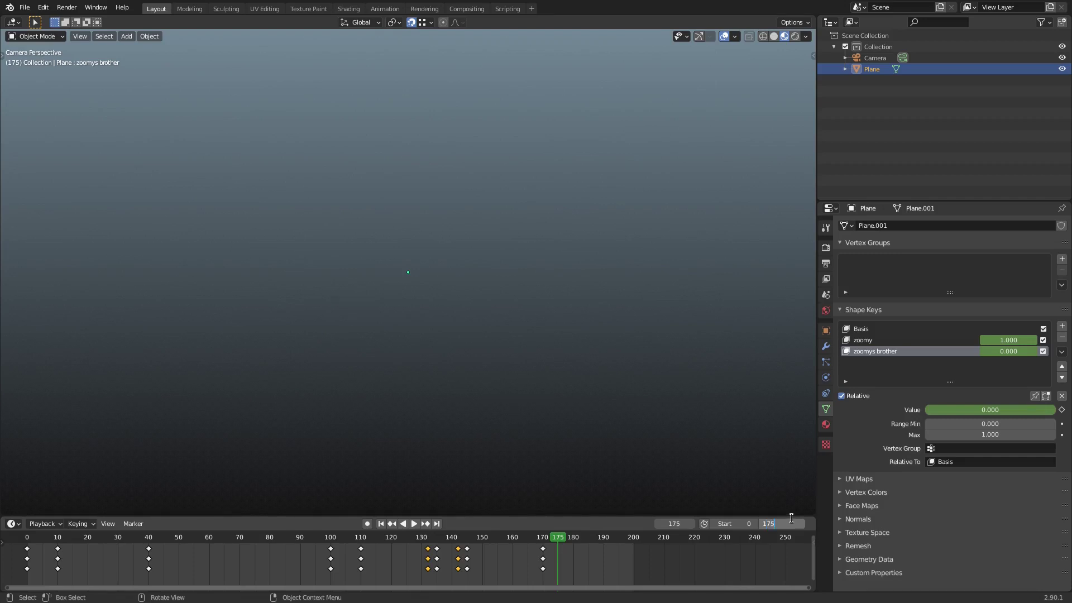
text(75)
key(Return)
Play the animation from the first frame with viewport overlays hidden, and show the overlays again.
click(381, 524)
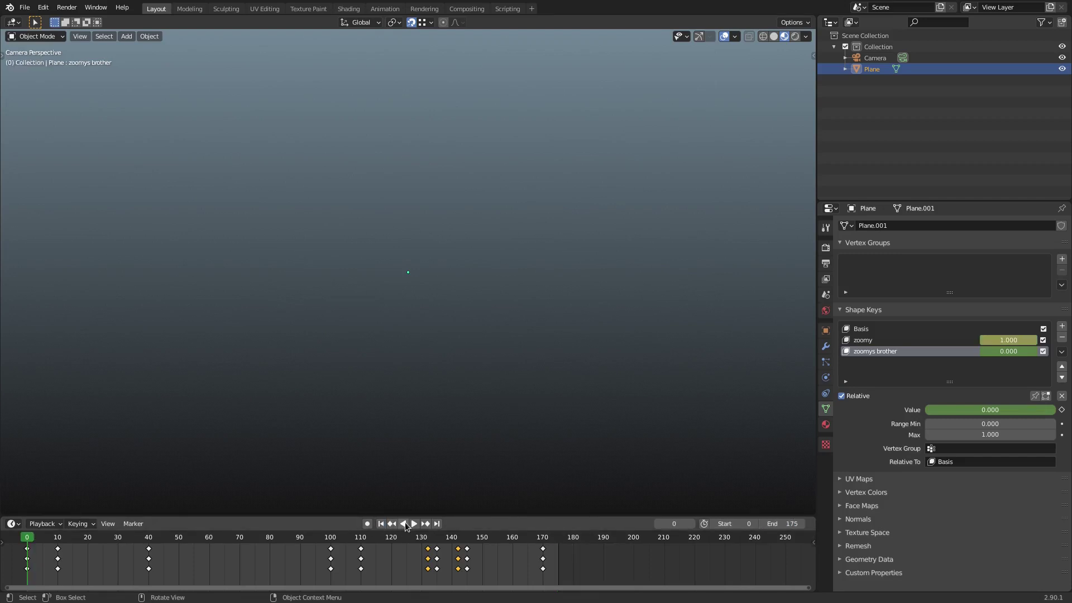
click(413, 523)
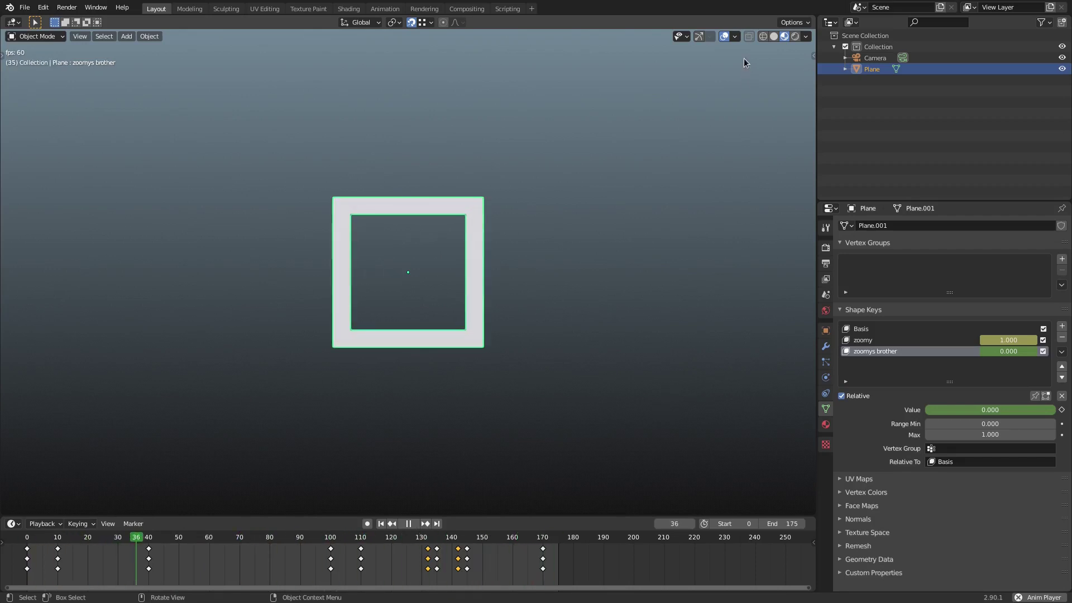
click(725, 37)
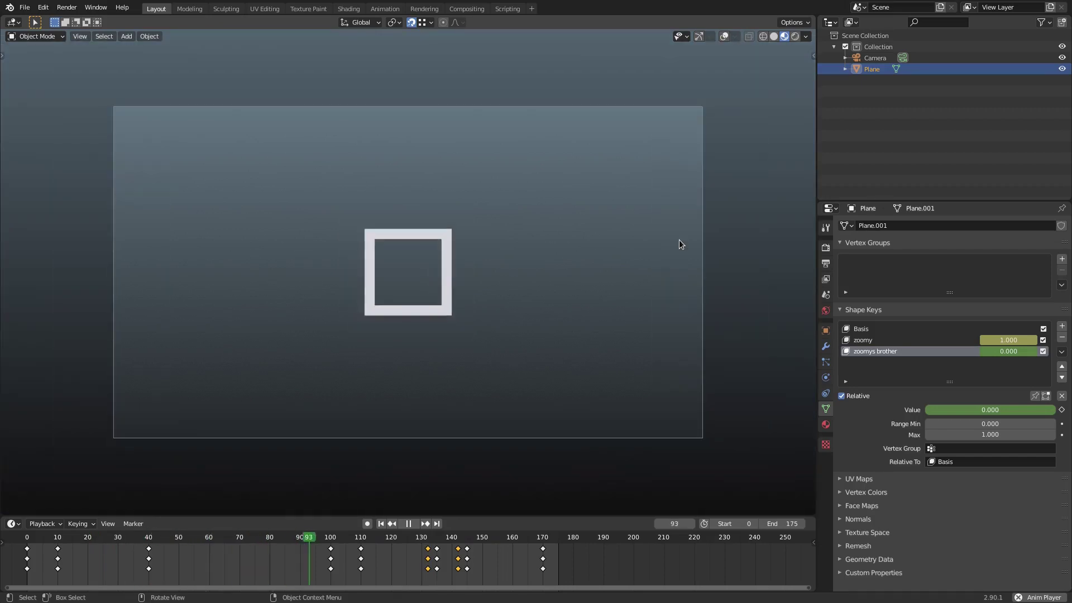
key(space)
click(725, 36)
key(space)
Insert a rotation keyframe for the square frame on frame 0.
click(28, 538)
key(Escape)
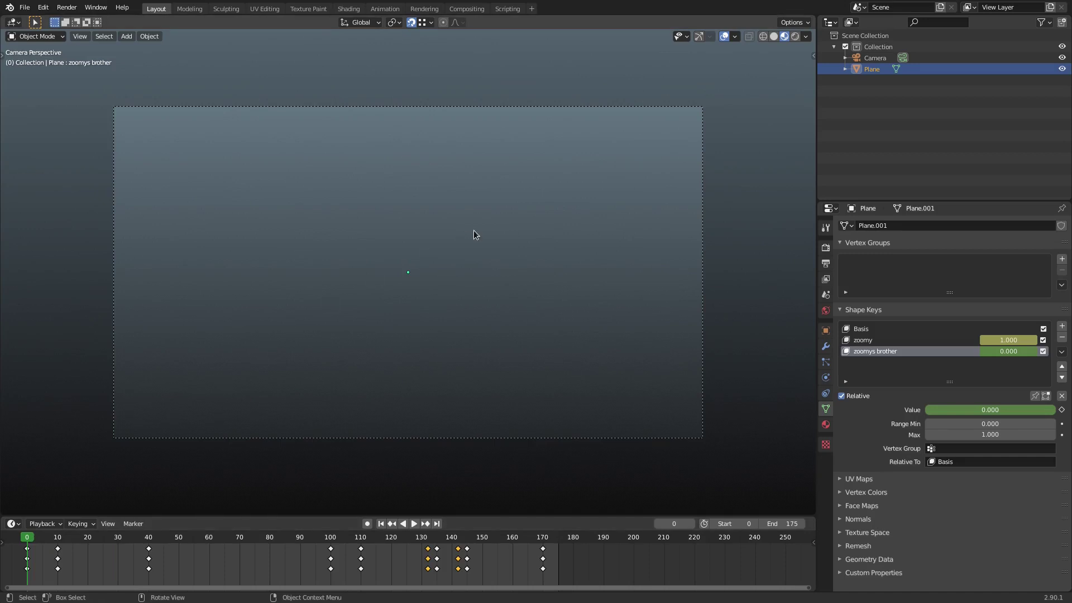
key(i)
click(467, 247)
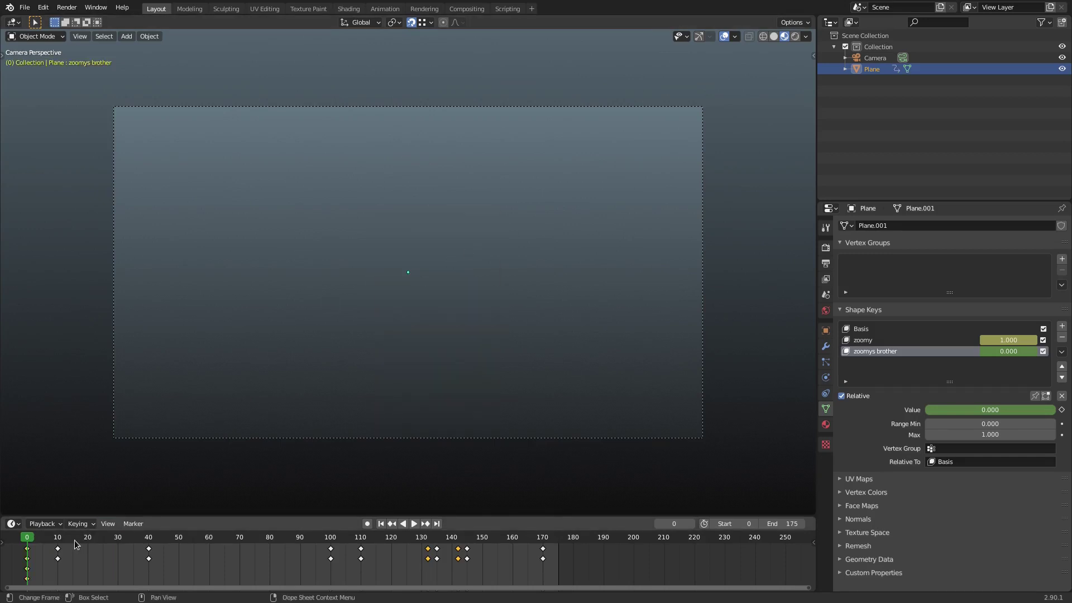
Rotate the square frame 90° around the global Y axis on frame 10 and keyframe its rotation.
click(56, 537)
key(r)
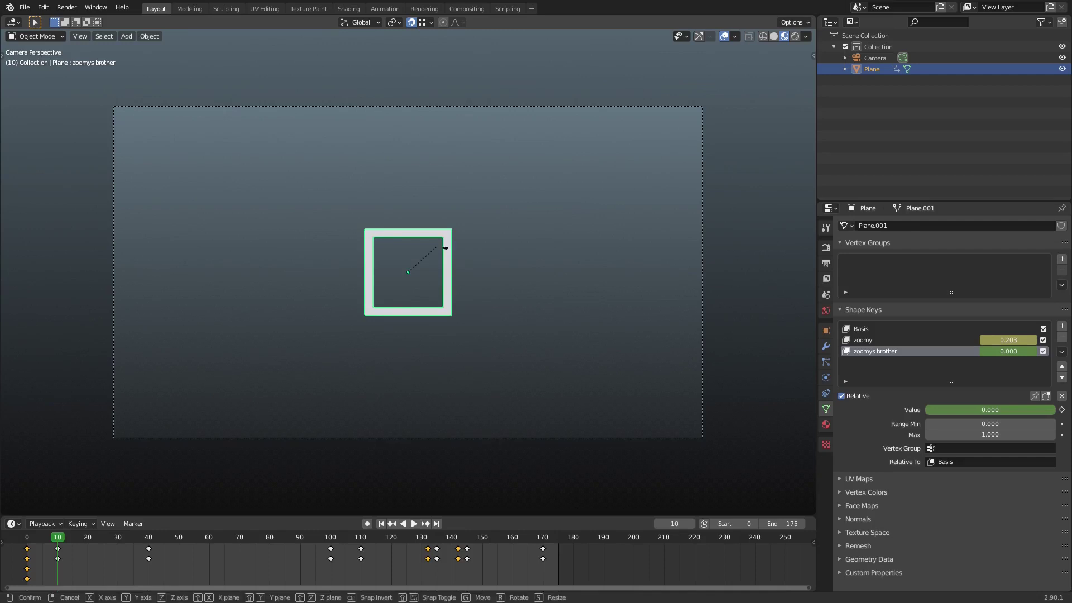
key(y)
key(9)
key(0)
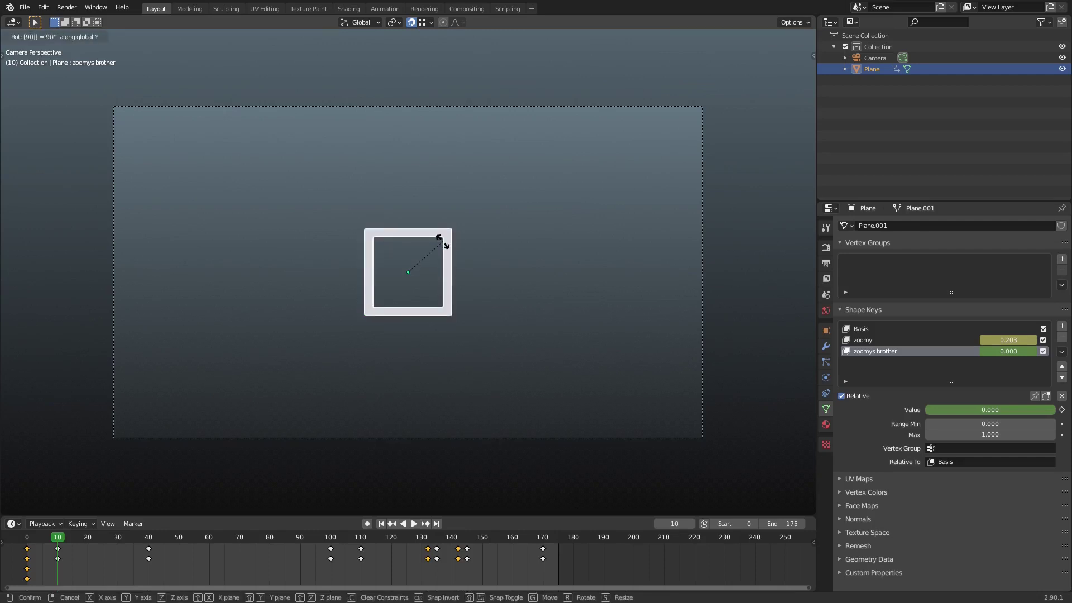
key(Return)
key(i)
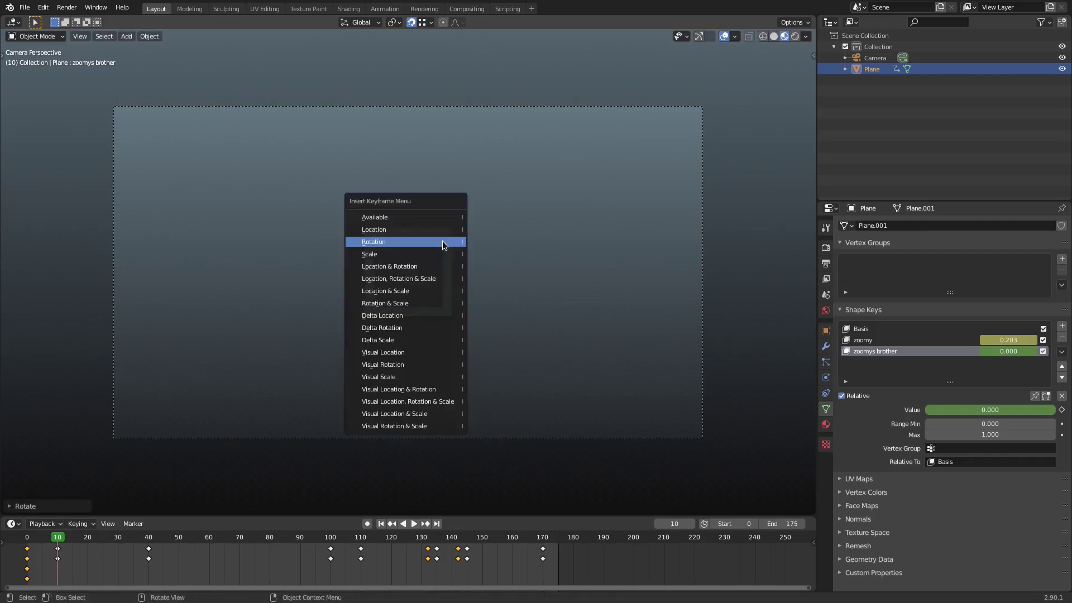
click(442, 240)
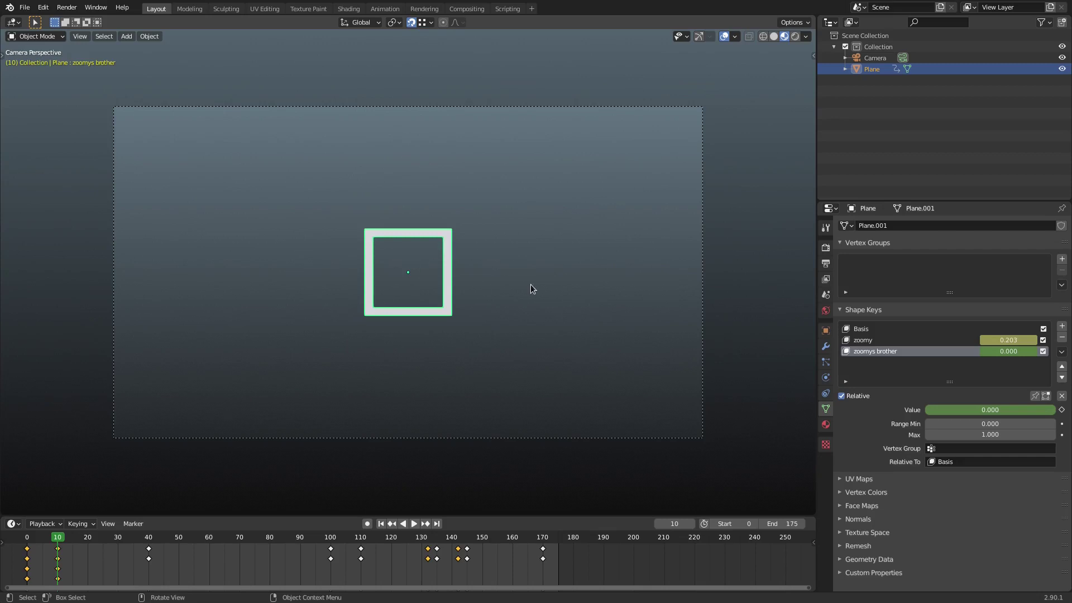
Insert a rotation keyframe for the square frame on frame 50.
key(space)
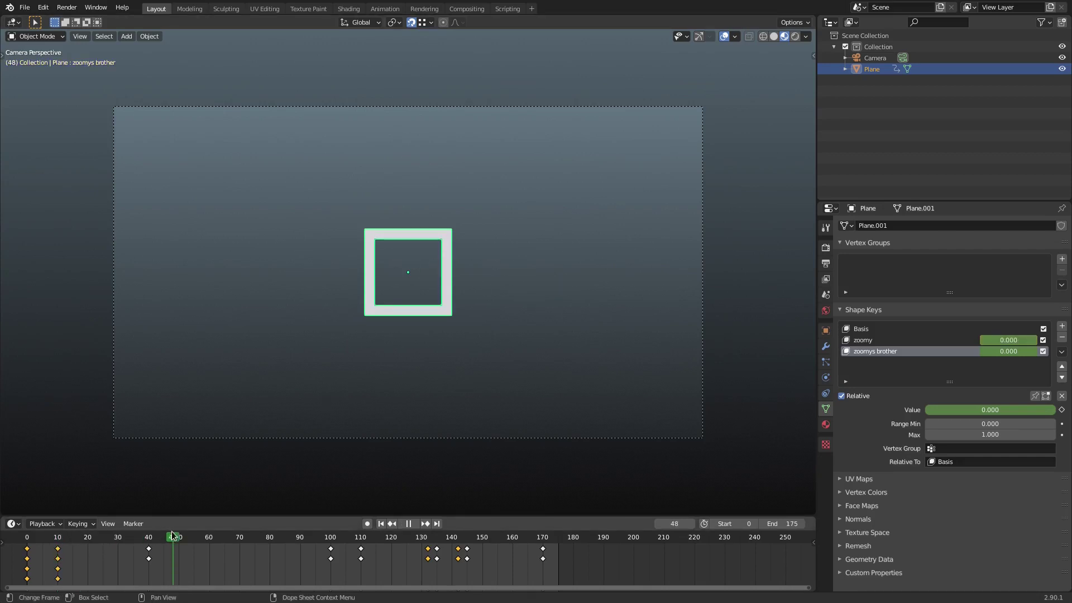
key(space)
key(i)
click(504, 250)
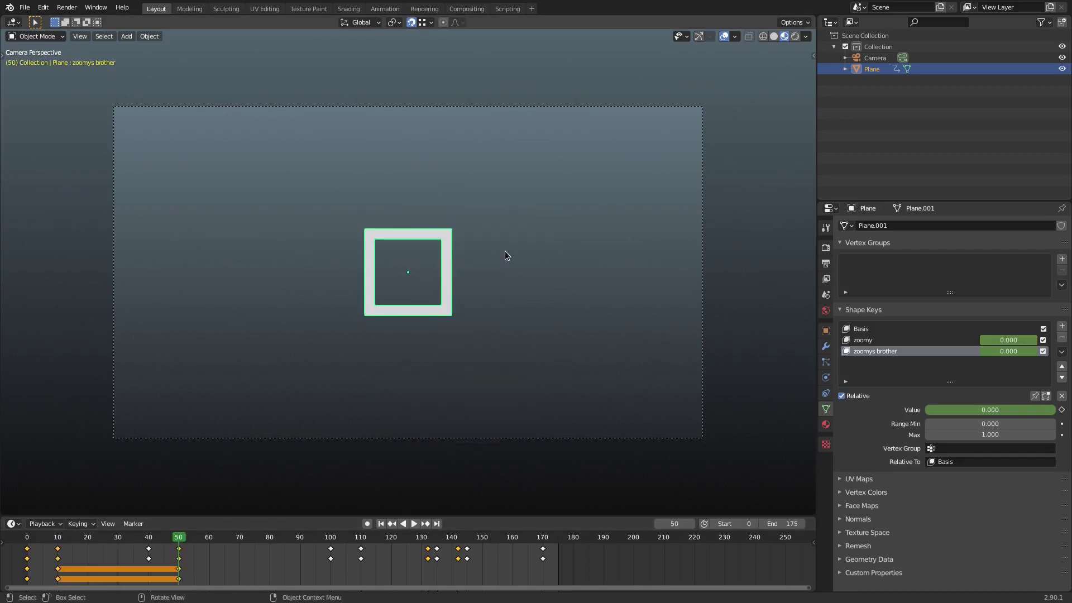
On frame 10, rotate the square frame about -4° around the global Y axis and update its rotation keyframe.
click(58, 541)
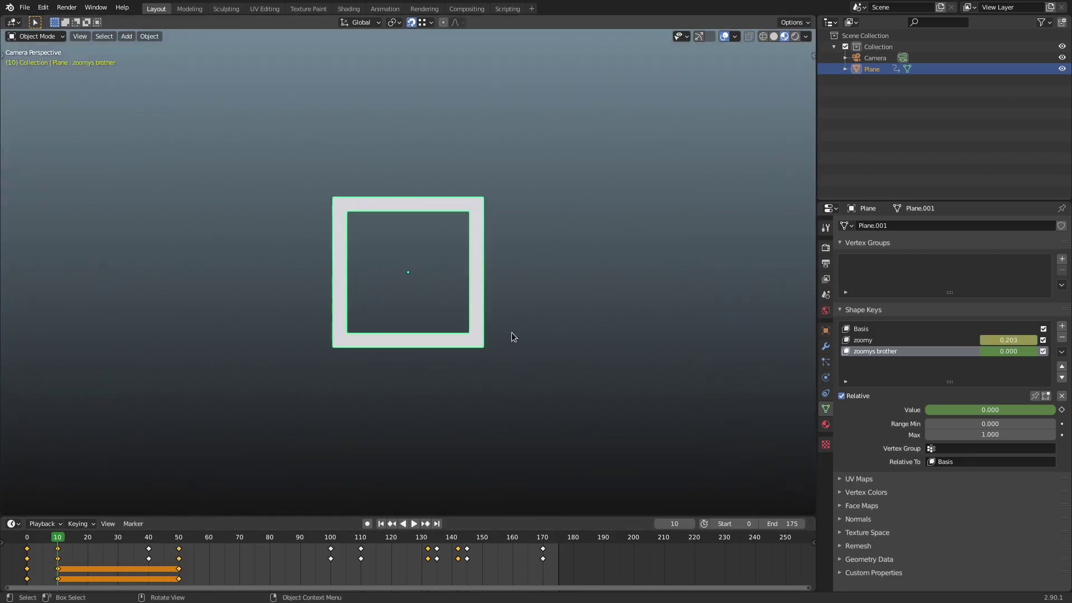
key(r)
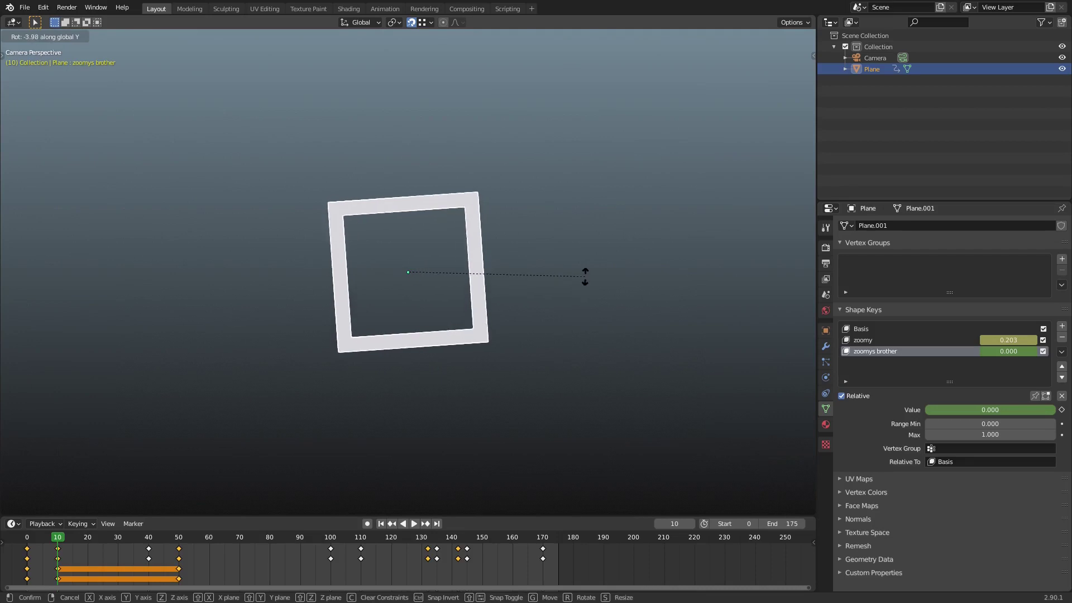
click(584, 277)
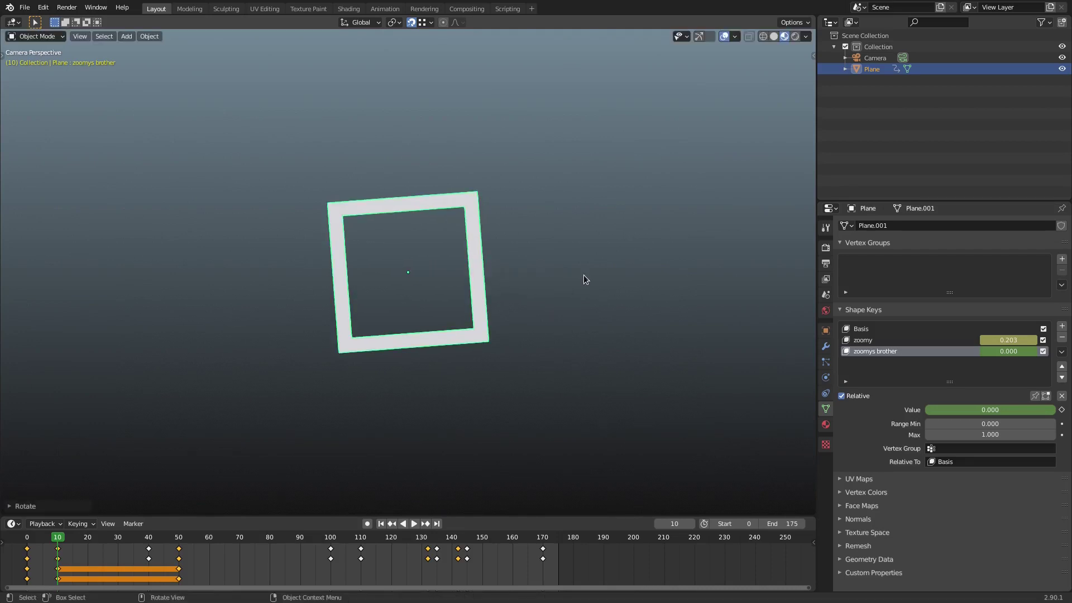
key(i)
click(583, 276)
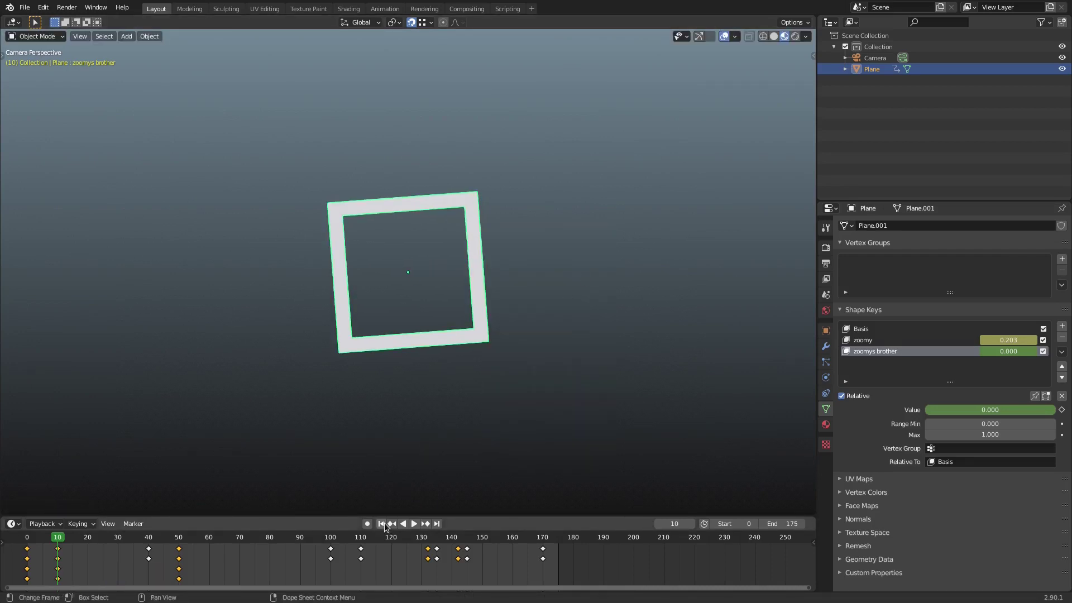
Play back the rotation animation with the viewport overlays hidden.
click(391, 524)
click(414, 524)
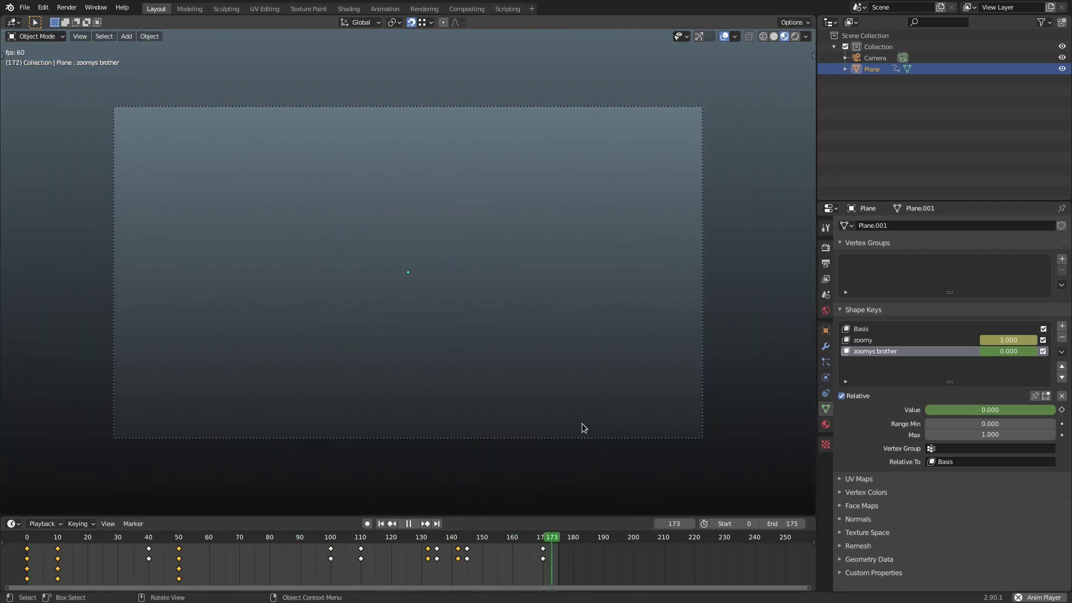
click(724, 35)
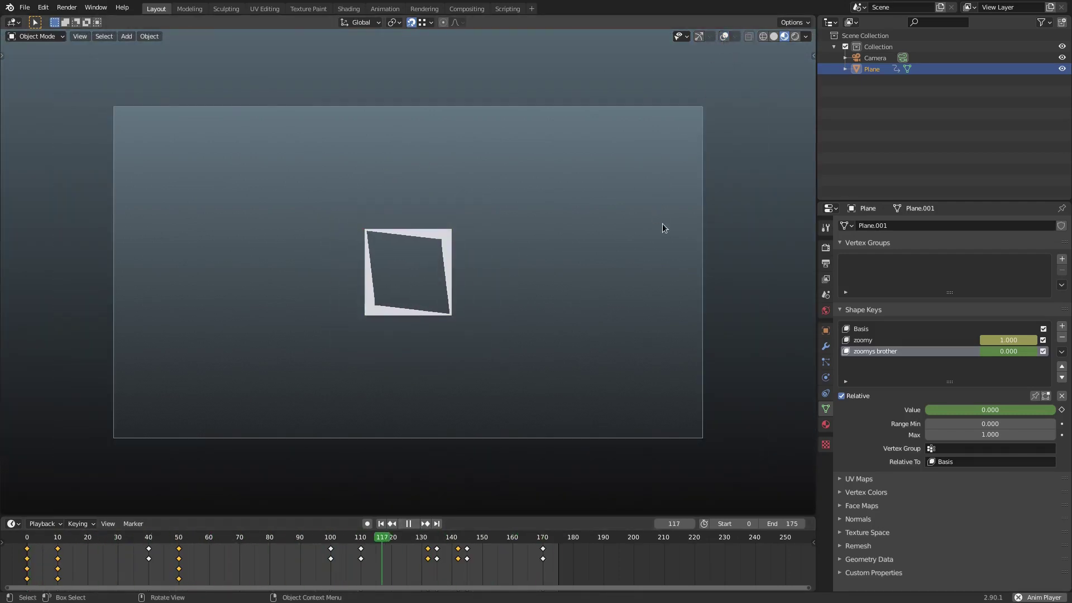